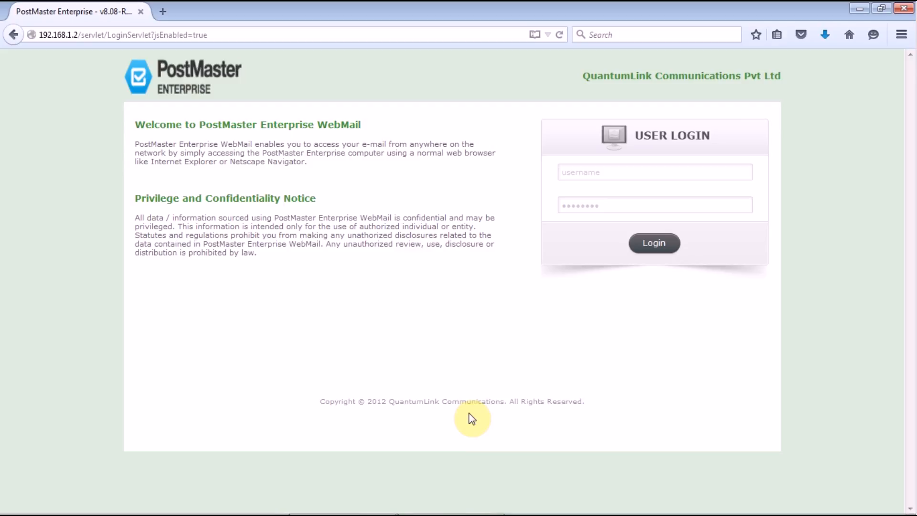
Log in to the web administration with the saved administrator account and its password
click(608, 173)
text(ad)
click(612, 184)
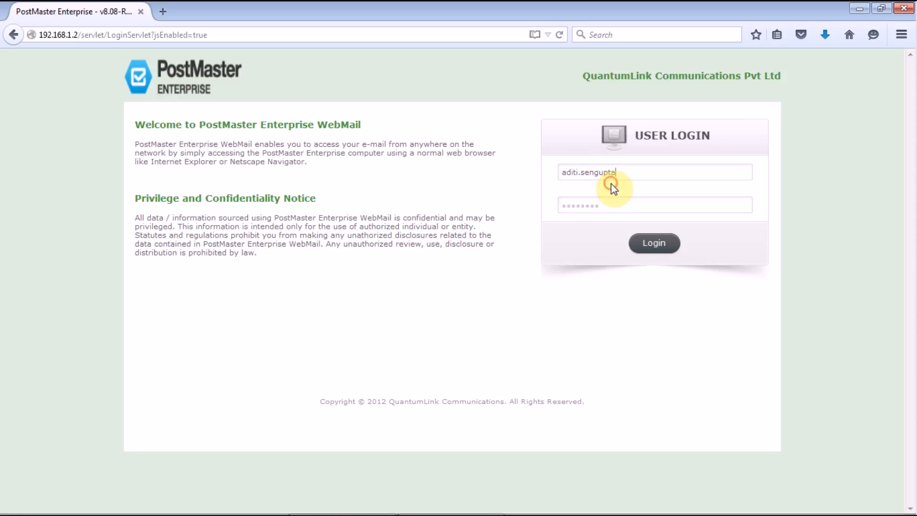
click(613, 206)
text(••)
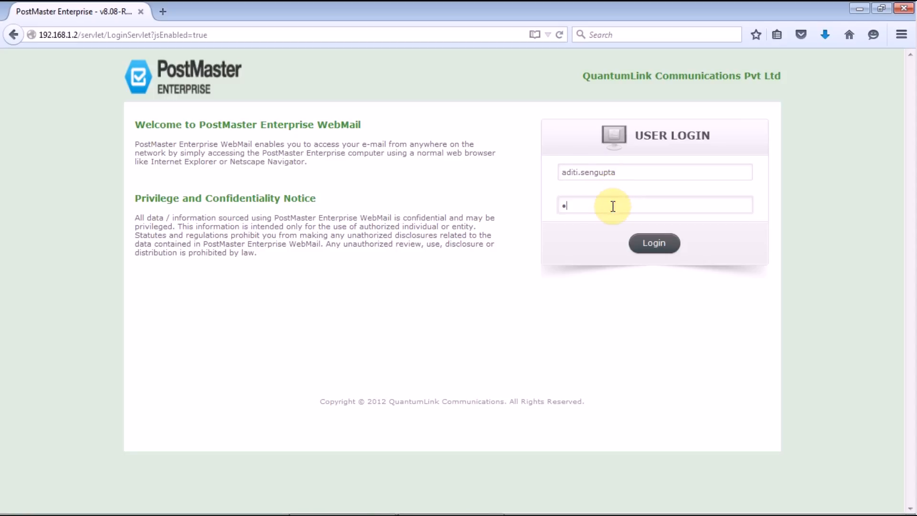
text(•••••••••)
key(Return)
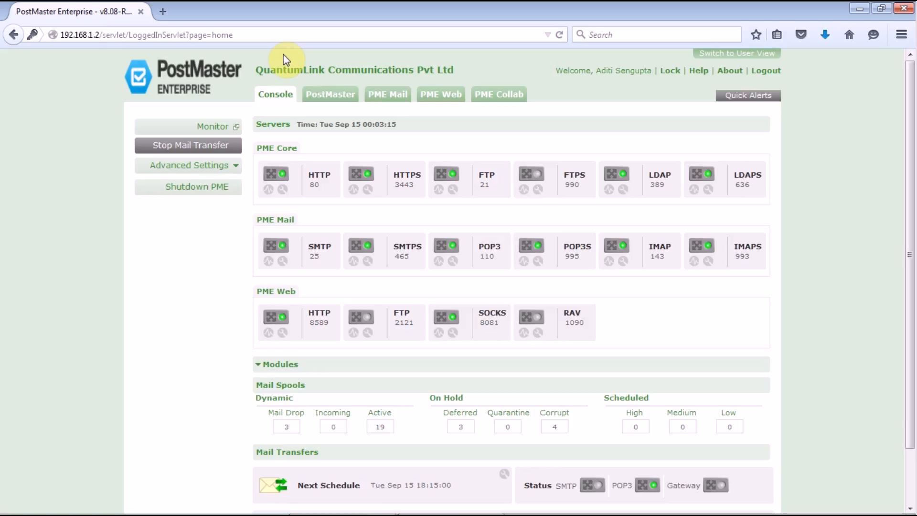
Open Core Settings > Configure > Log Settings under the PostMaster tab
click(349, 91)
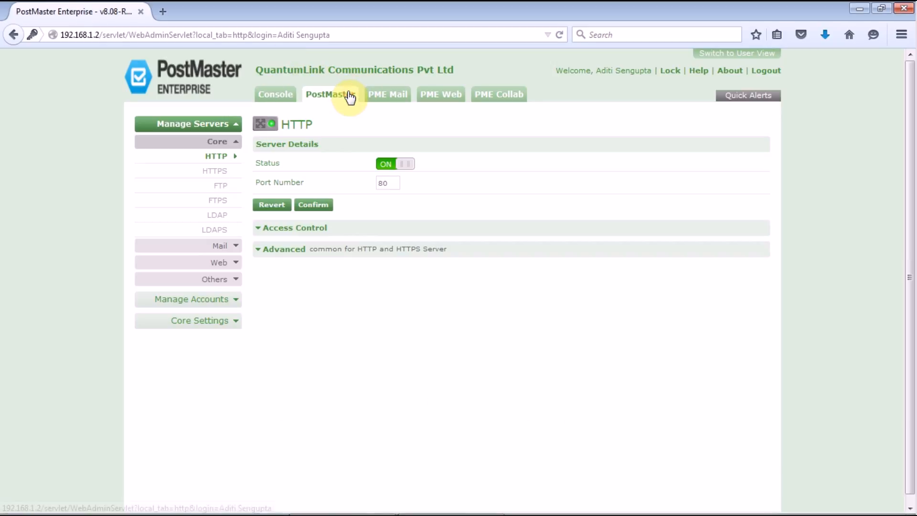
click(219, 321)
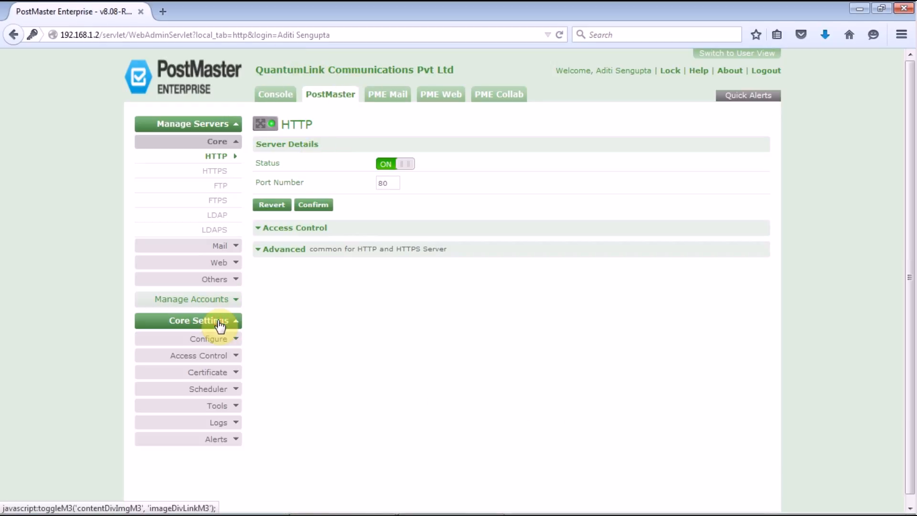
click(222, 340)
click(222, 353)
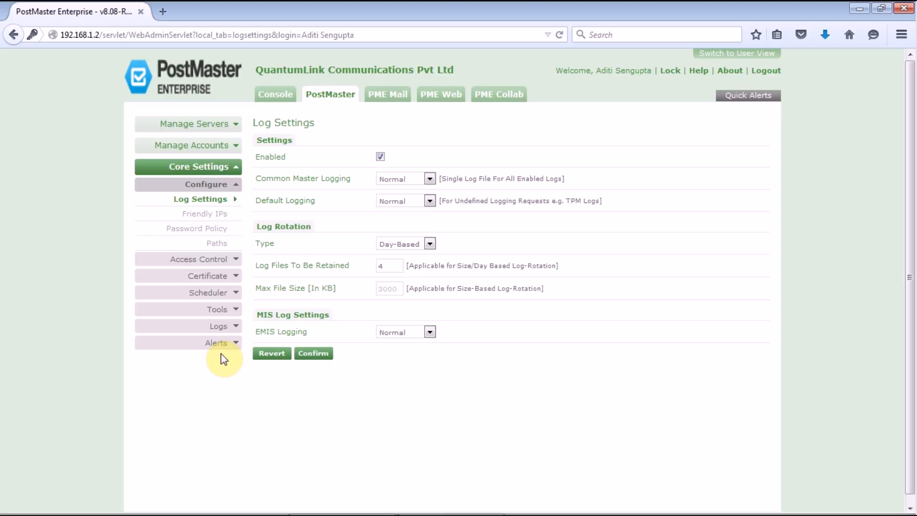
click(396, 185)
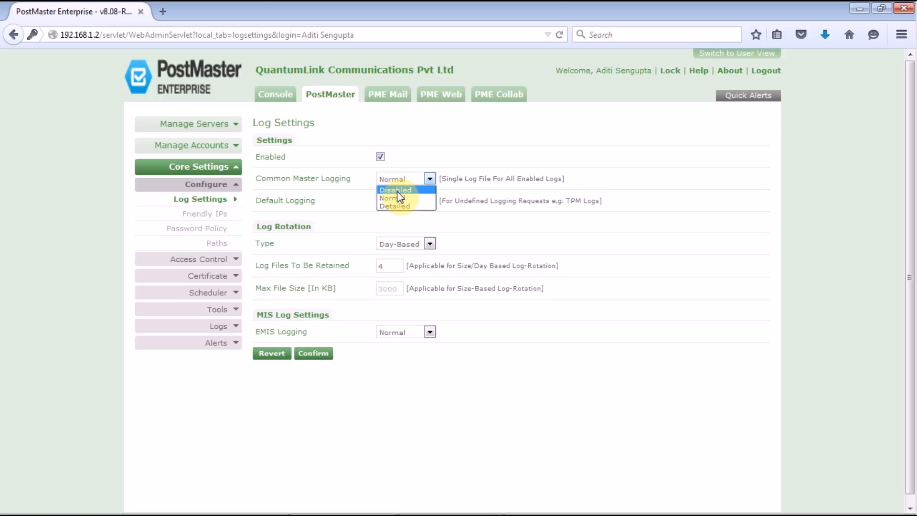
click(398, 195)
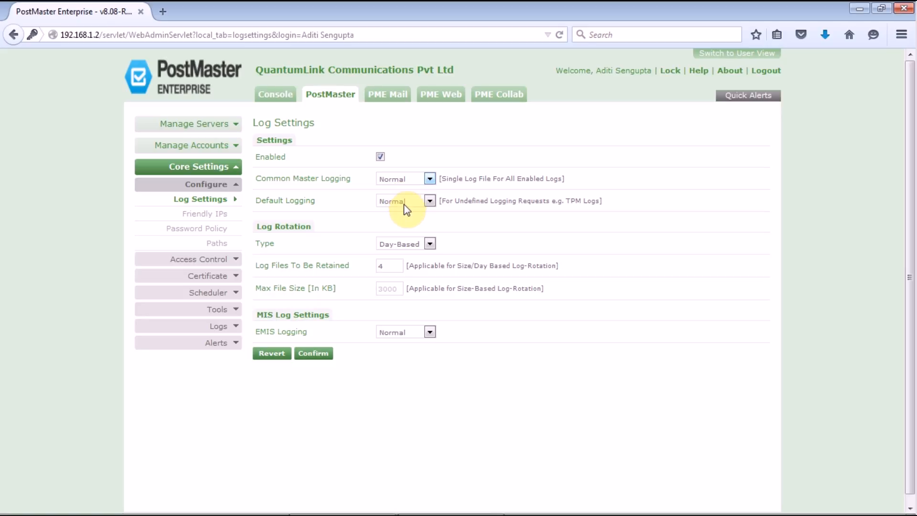
click(402, 201)
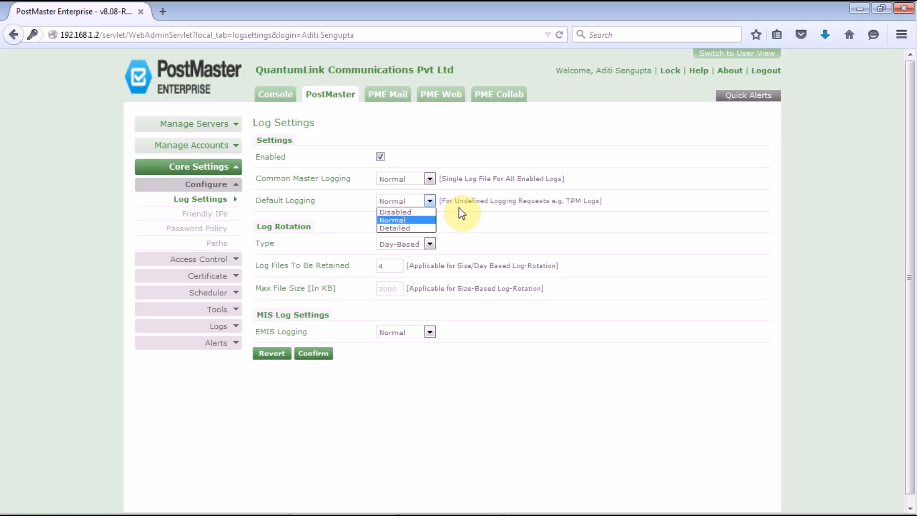
click(482, 223)
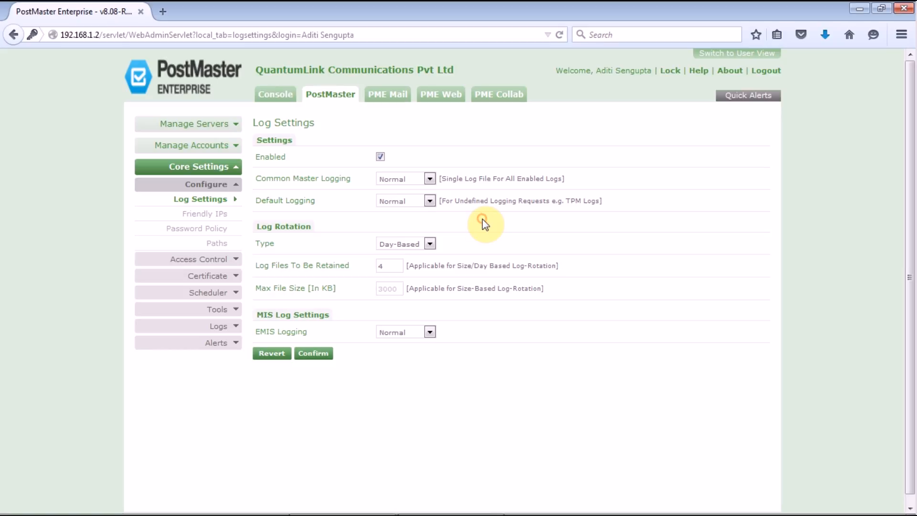
Try Size-Based log rotation, then settle on Day-Based rotation keeping 4 log files
click(408, 246)
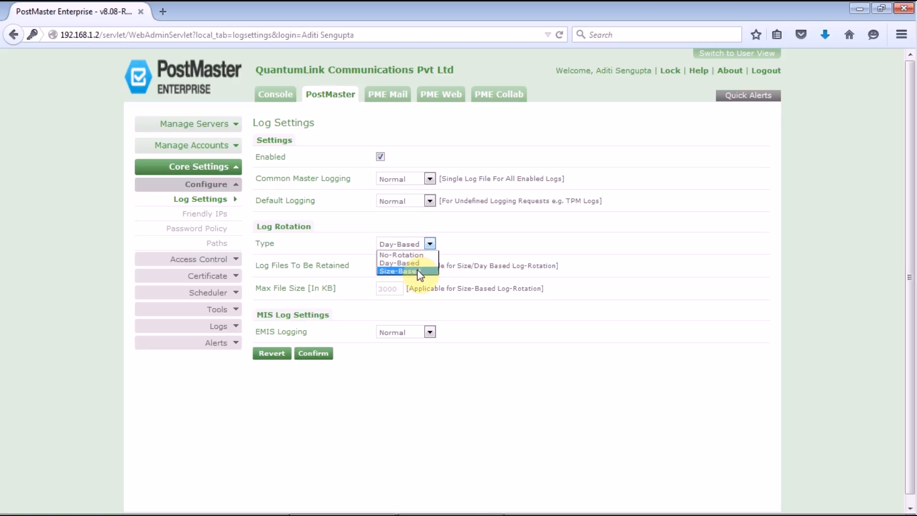
click(408, 262)
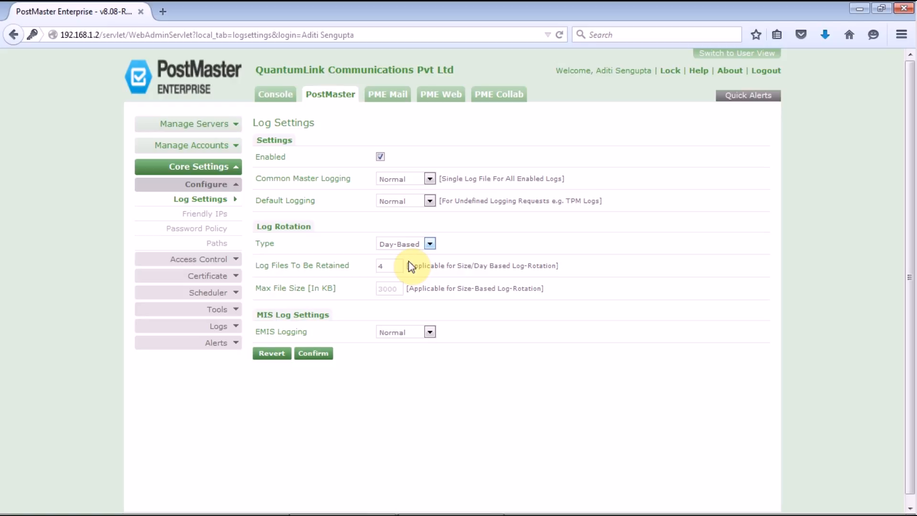
click(390, 266)
click(430, 243)
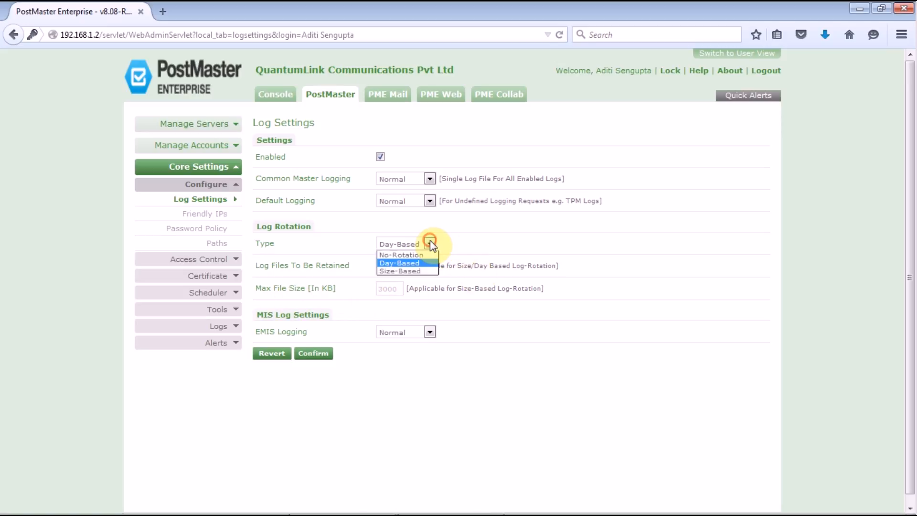
click(426, 261)
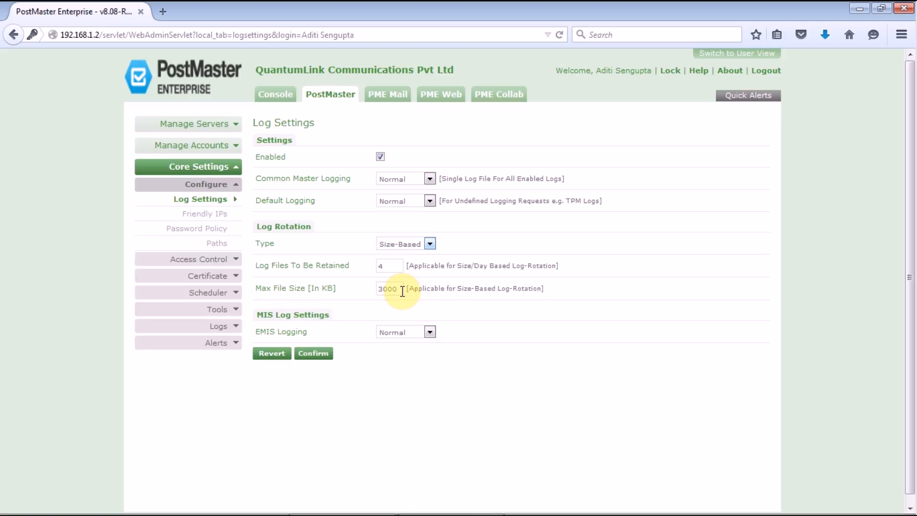
click(401, 243)
click(403, 263)
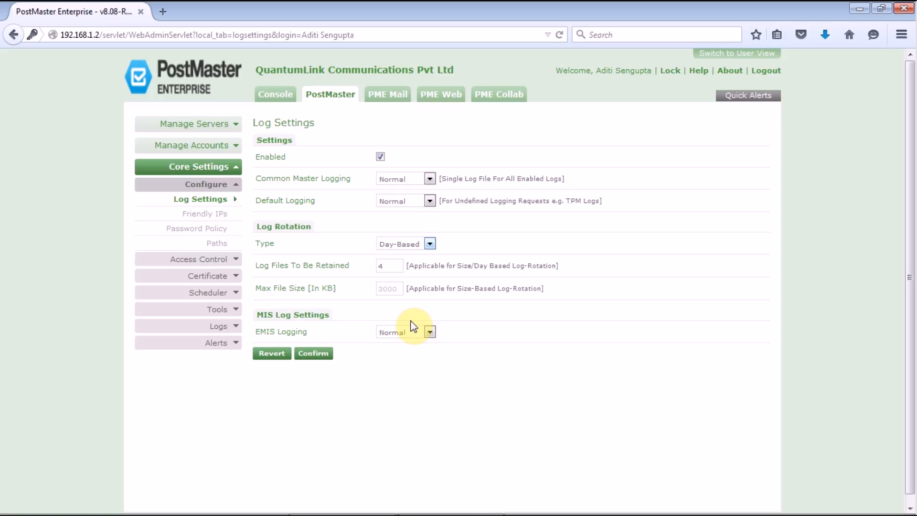
Keep EMIS Logging at Normal and confirm the log settings
click(401, 331)
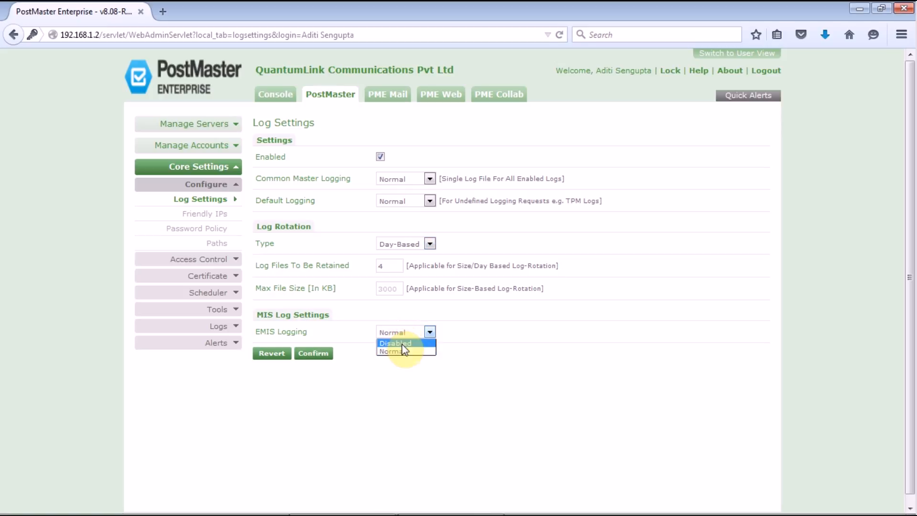
click(406, 354)
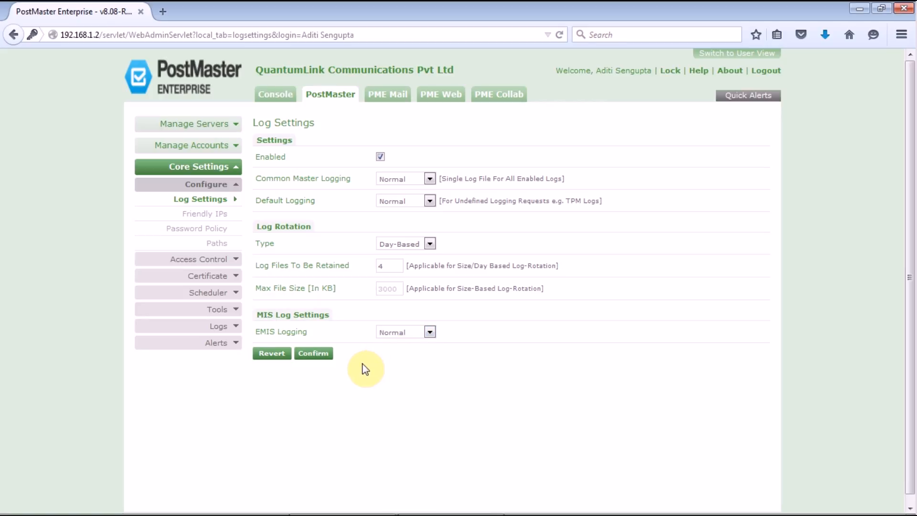
click(306, 353)
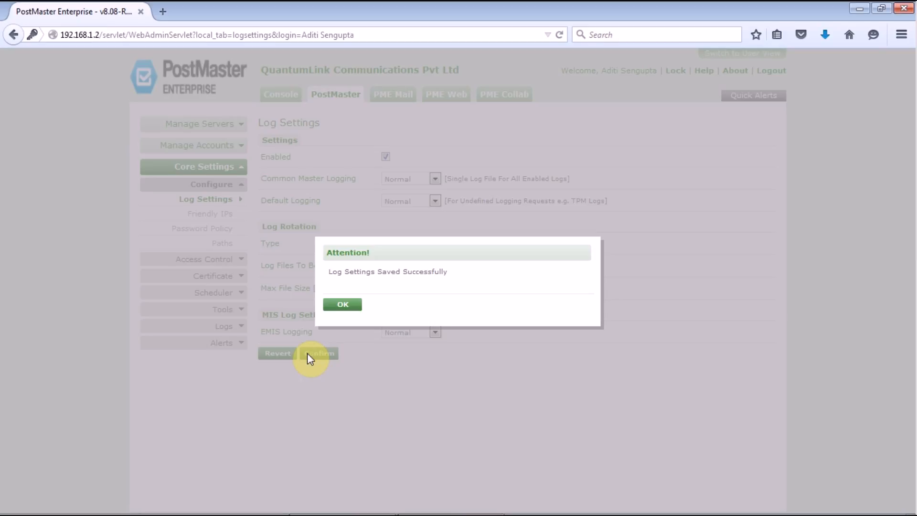
Dismiss the save confirmation and open the Core Settings Logs list
click(337, 308)
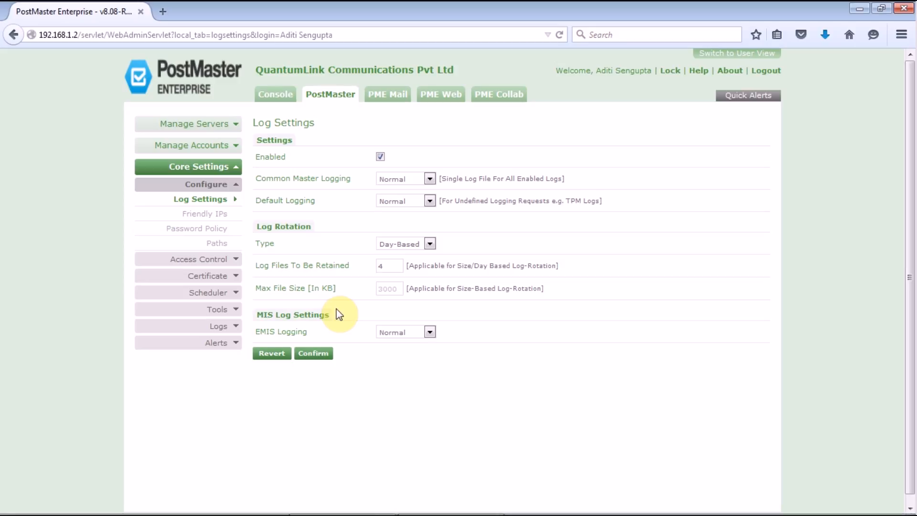
click(224, 326)
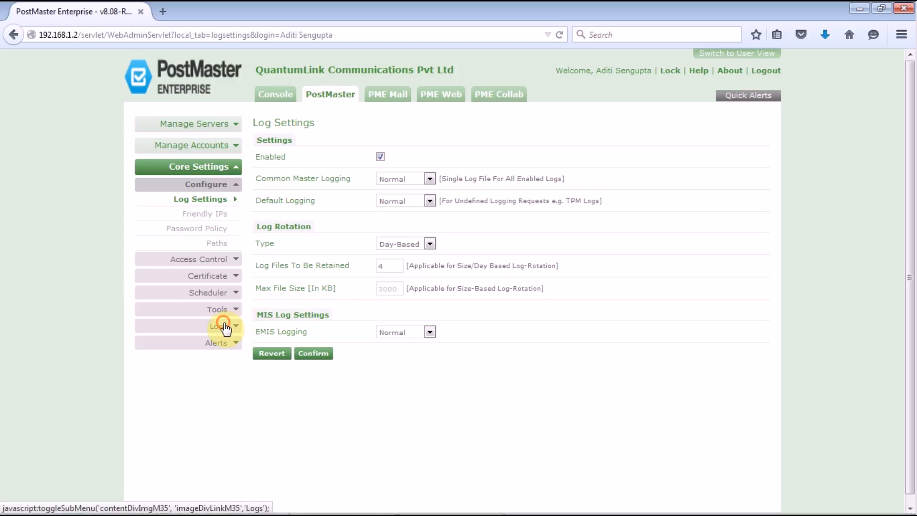
click(224, 339)
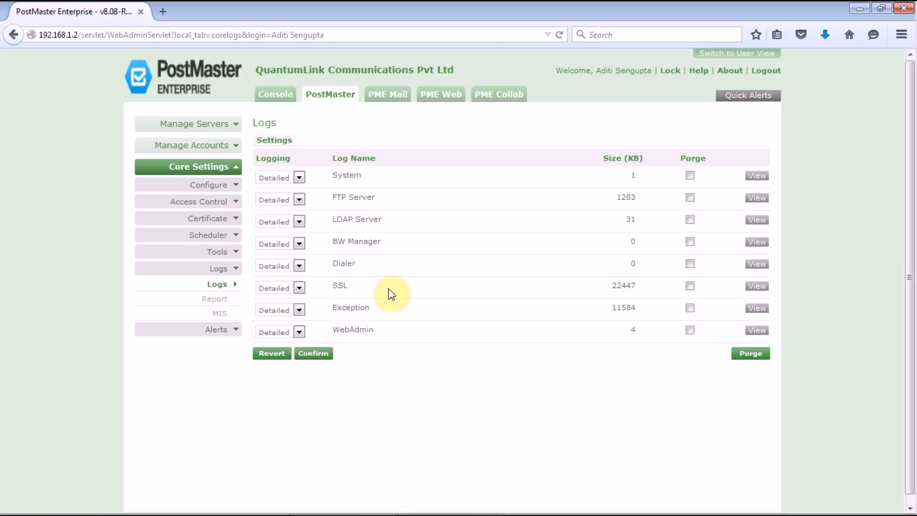
Leave System logging at Detailed after trying Normal, and view the FTP Server log
click(298, 178)
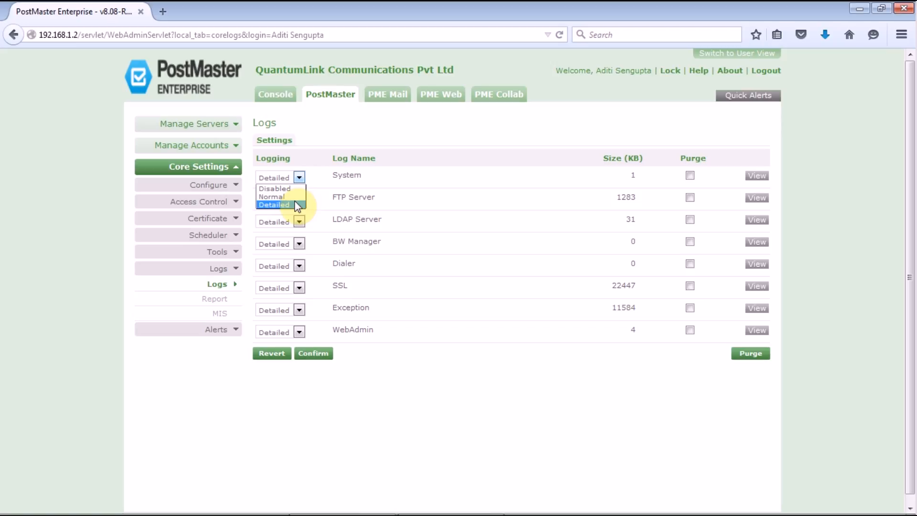
click(282, 196)
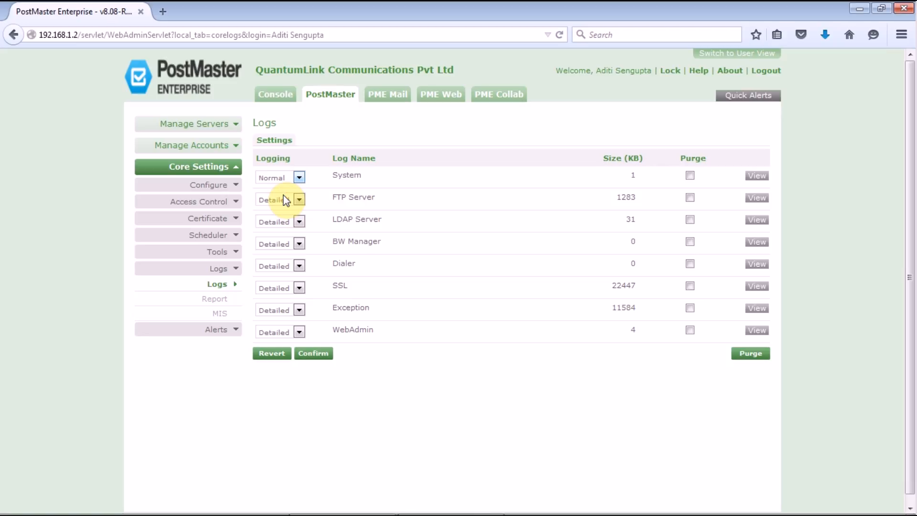
click(282, 179)
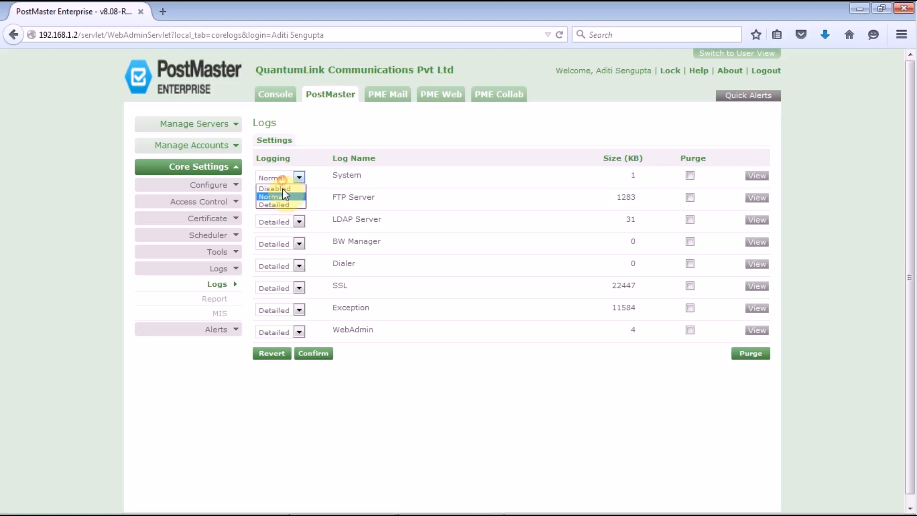
click(287, 205)
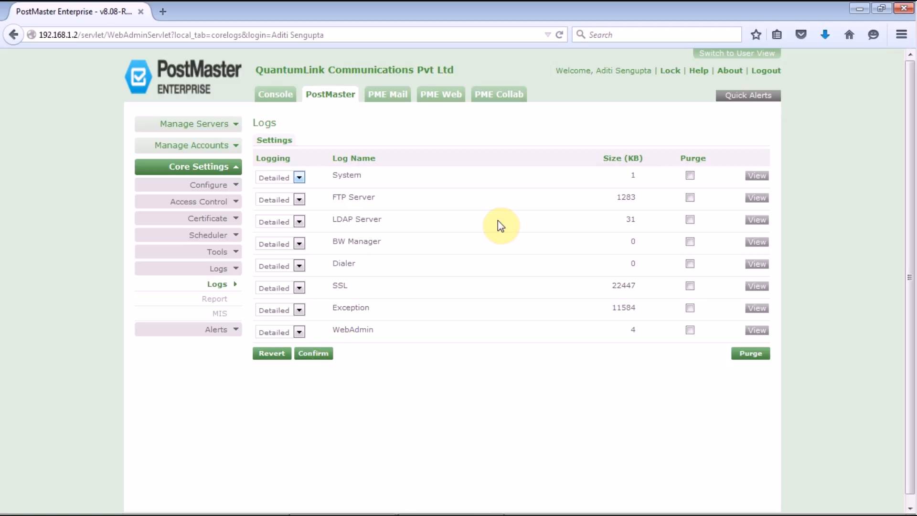
click(754, 203)
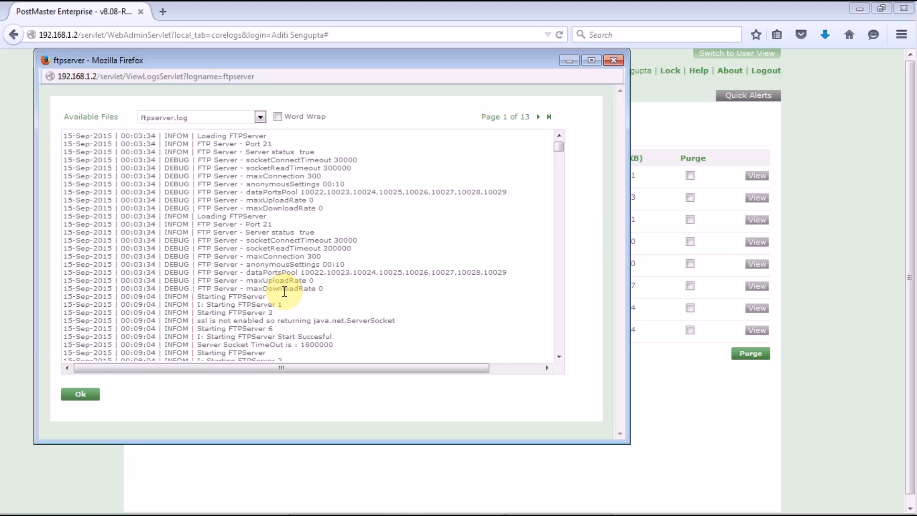
Load ftpserver_20150910_0000.log in the viewer and move to page 2
click(259, 117)
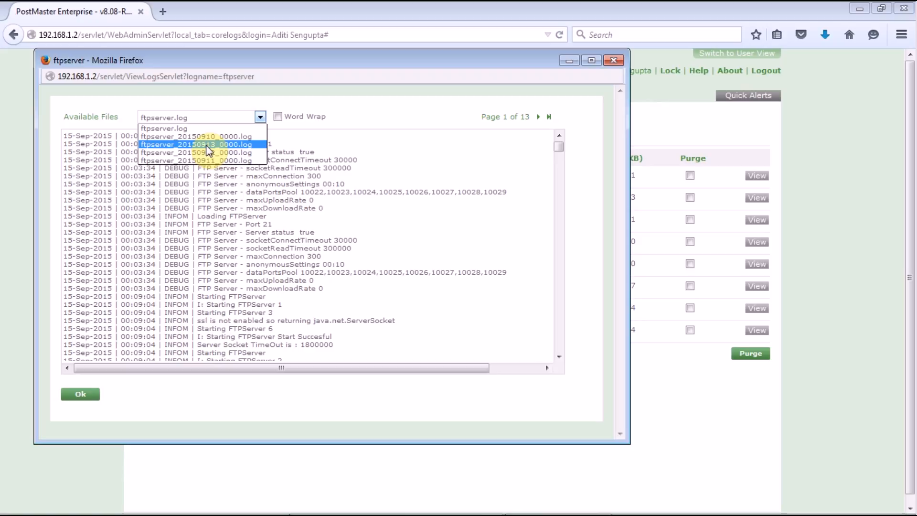
click(197, 136)
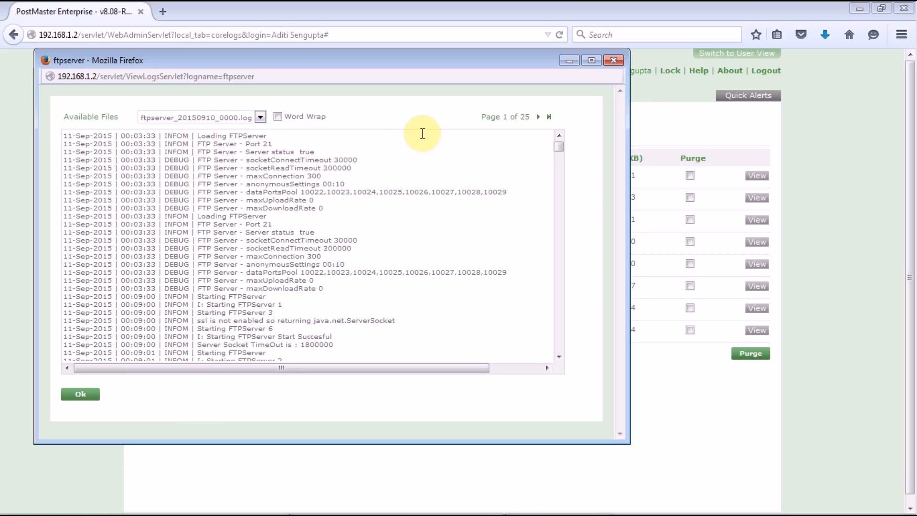
click(538, 117)
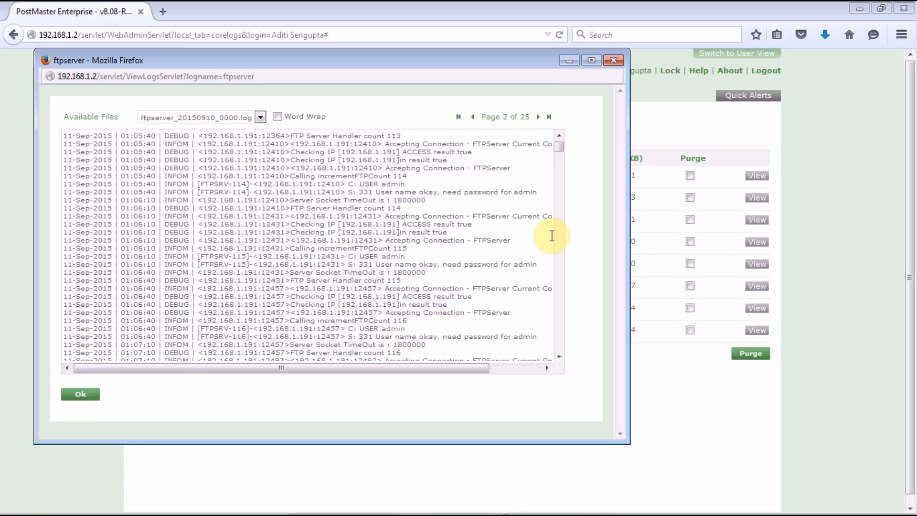
Select all the FTP log lines on the page and switch to the blank Excel workbook
drag(558, 152, 568, 223)
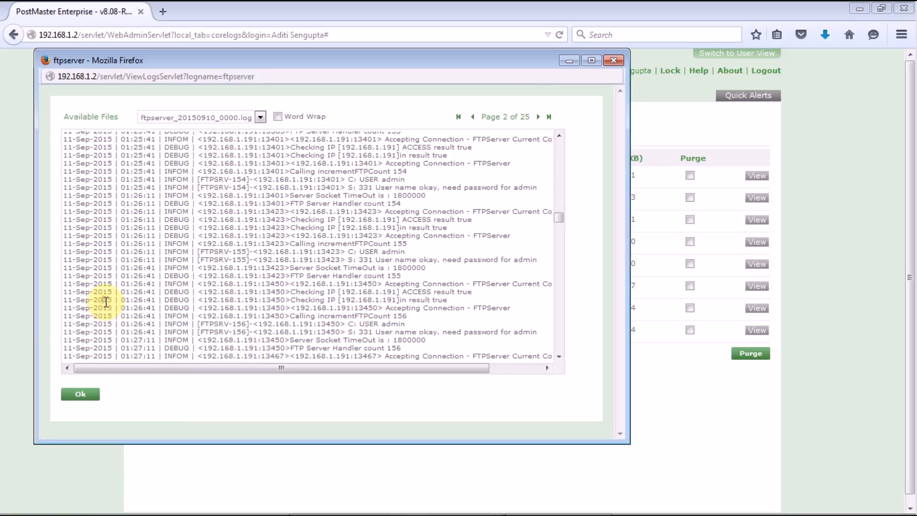
key(ctrl+a)
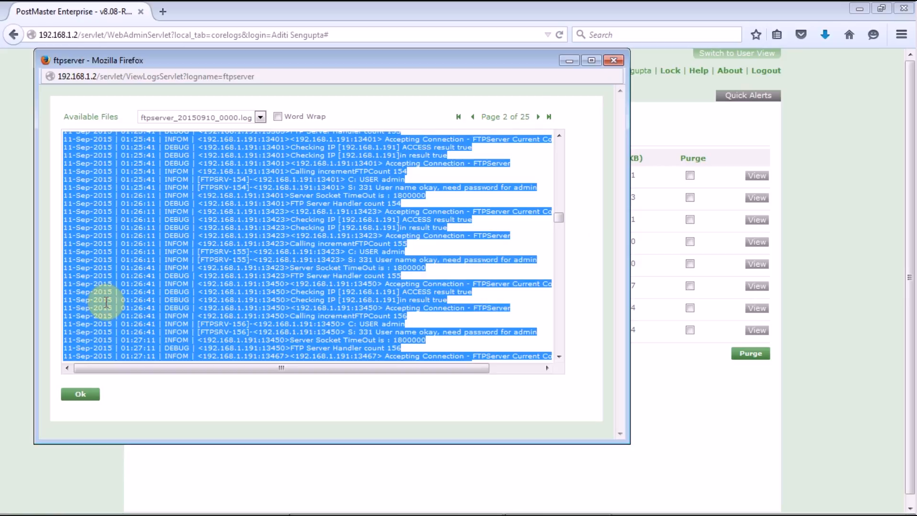
click(539, 502)
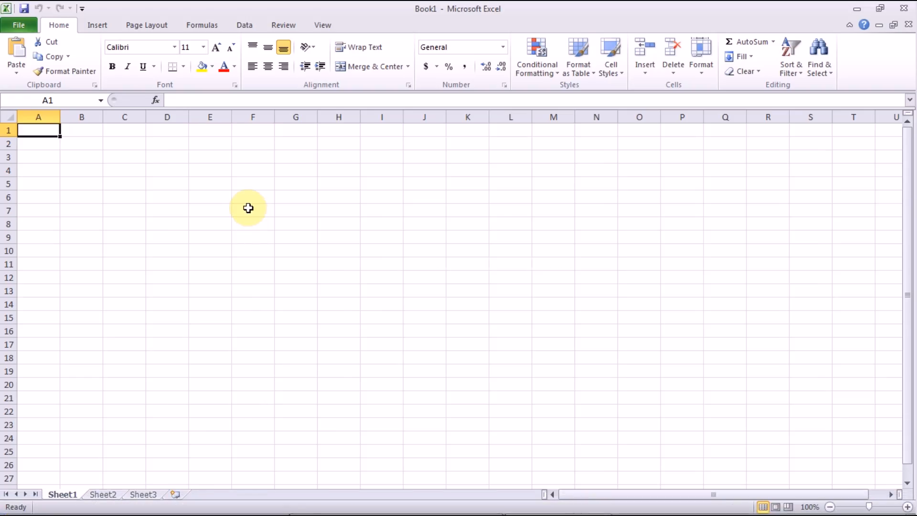
Paste the FTP log lines into Book1 at A1 and minimize Excel
key(ctrl+v)
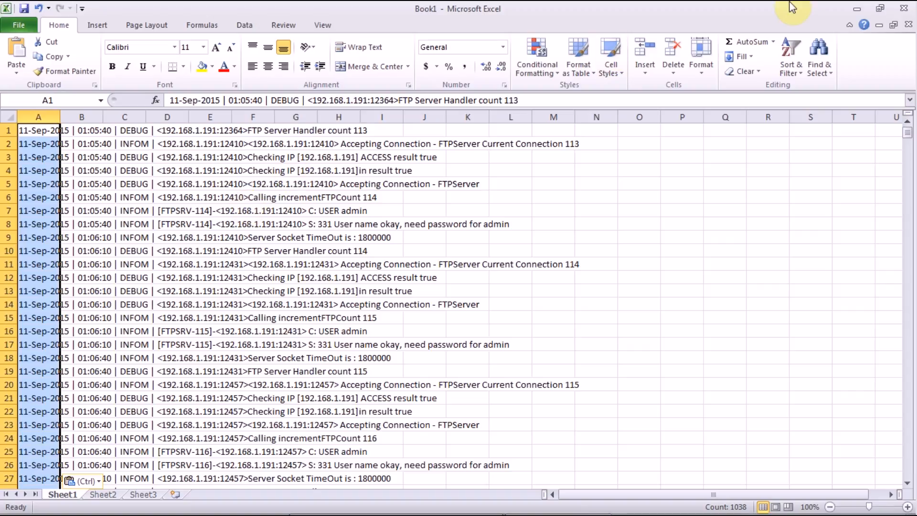
click(867, 6)
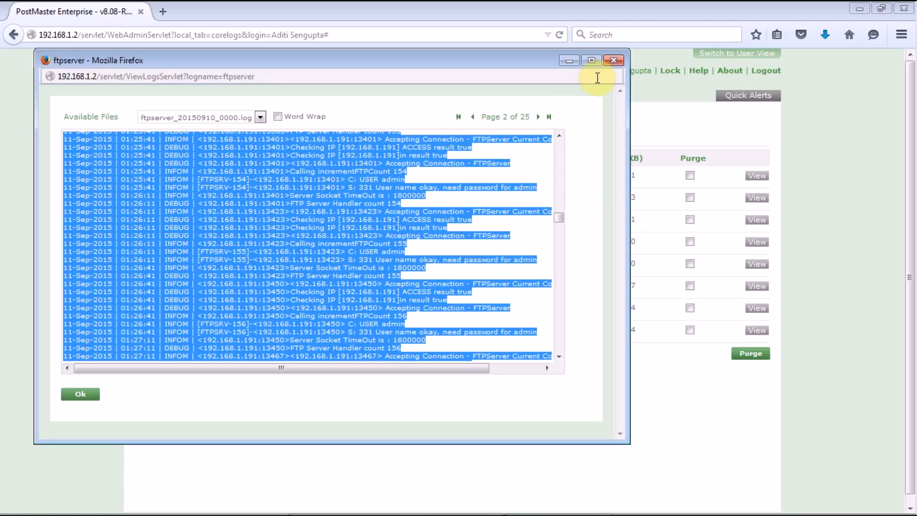
Close the FTP log viewer, enable LDAP Server log purging, save the Logs settings, then go to Reports
click(617, 60)
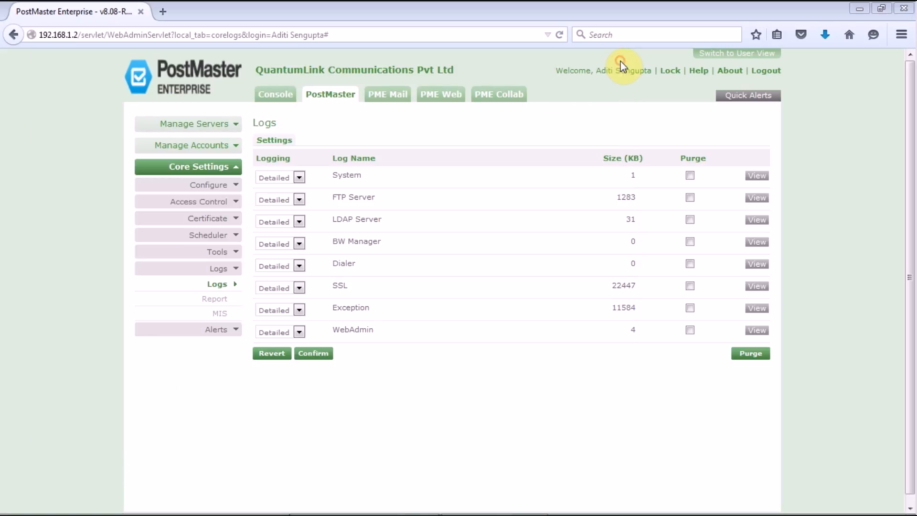
click(690, 220)
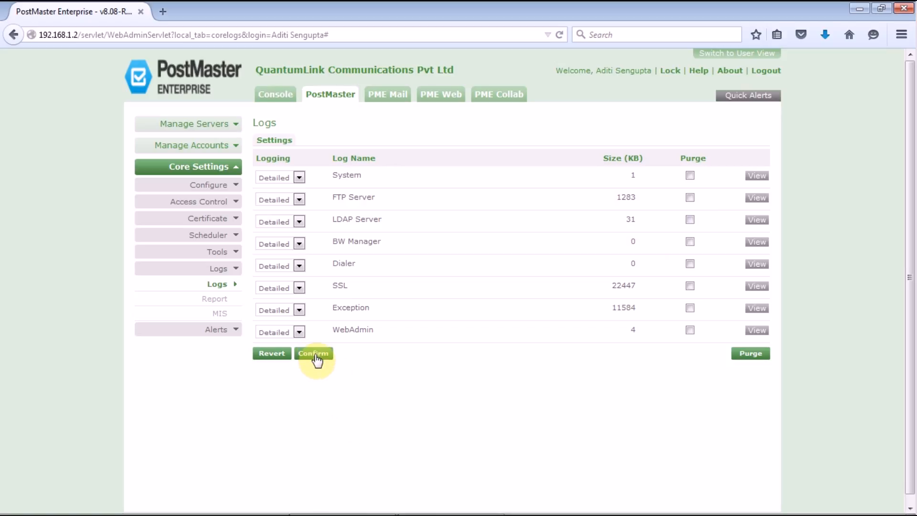
click(315, 355)
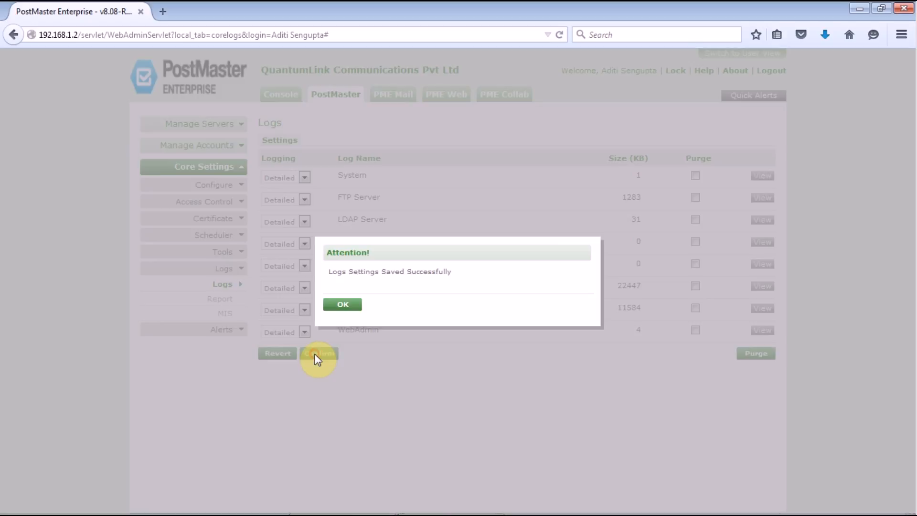
click(341, 307)
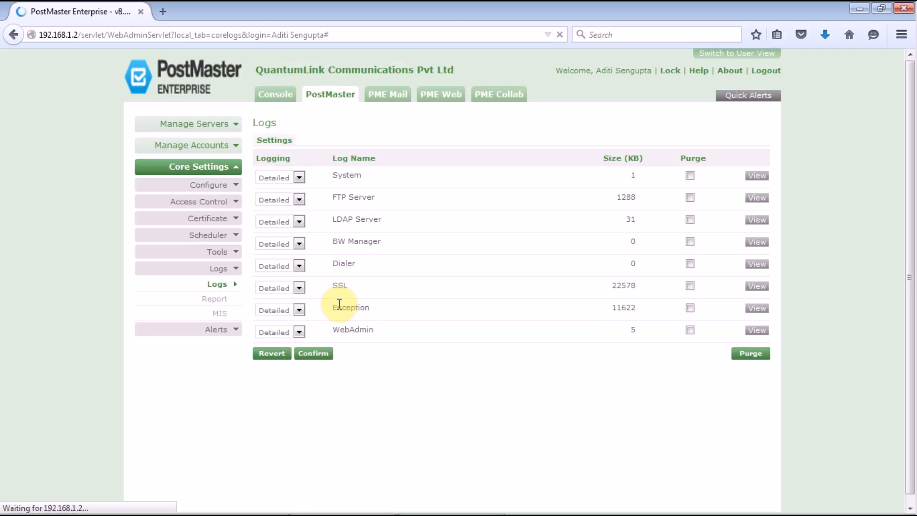
click(214, 301)
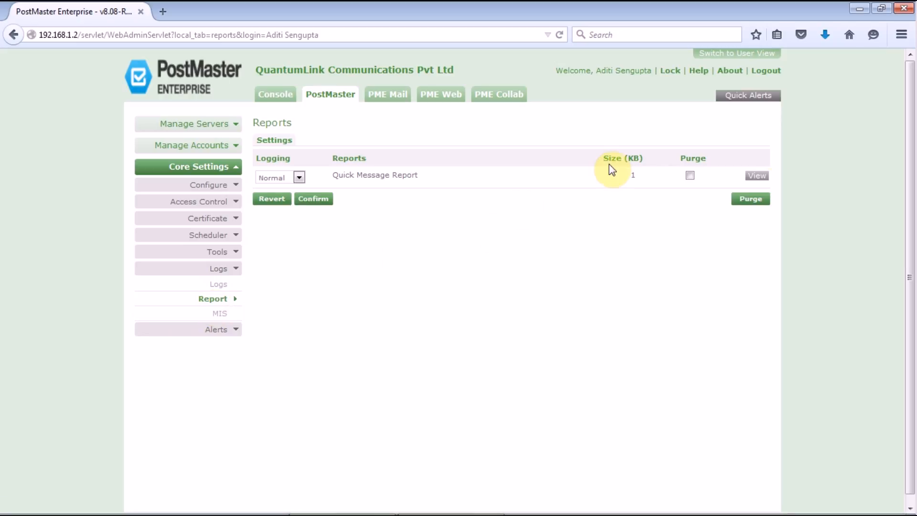
View and close the Quick Message Report log, then switch to PME Mail
click(756, 178)
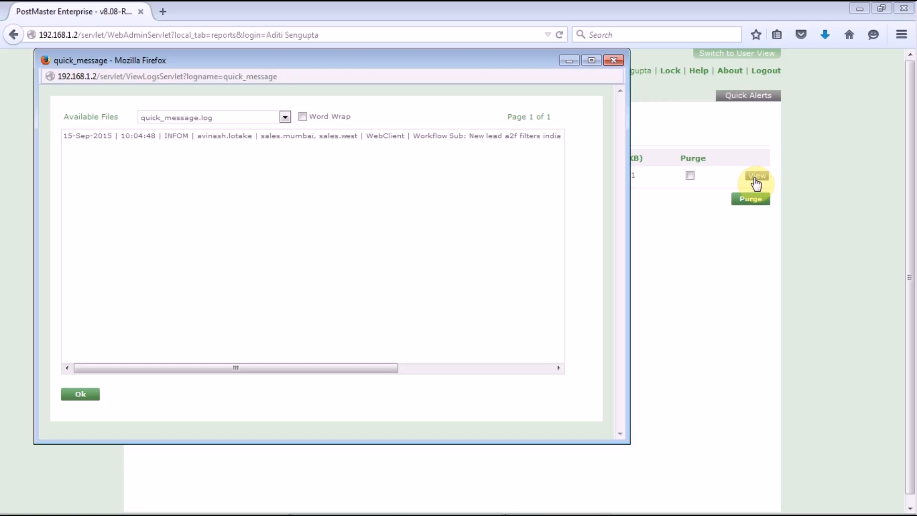
click(913, 99)
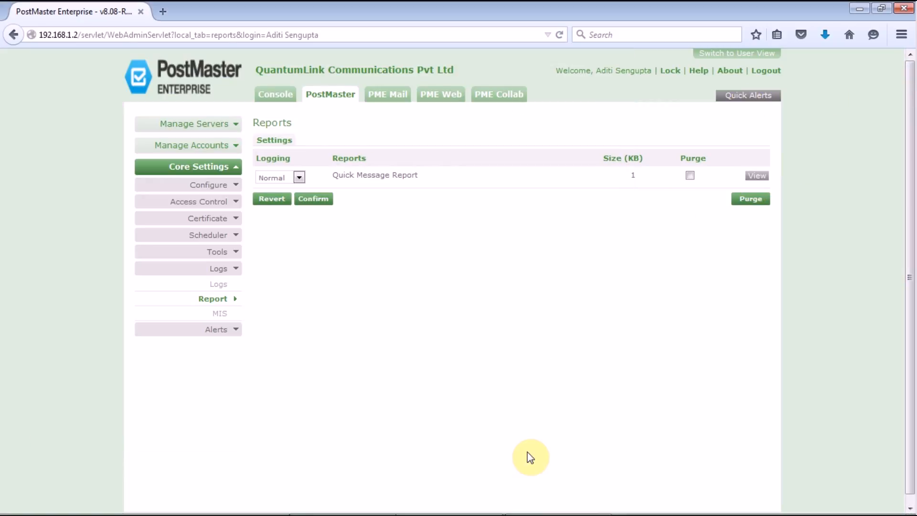
click(389, 95)
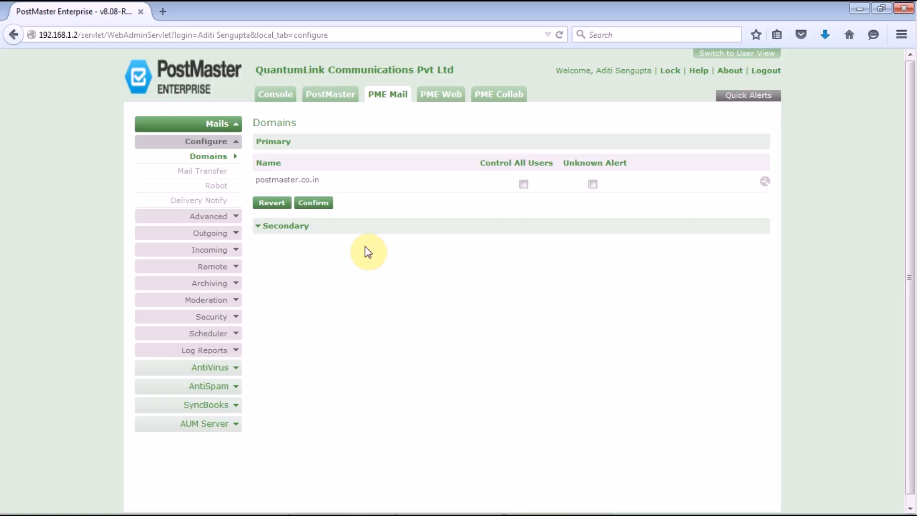
Open Log Reports > Statistics in the PME Mail sidebar
click(232, 351)
click(224, 366)
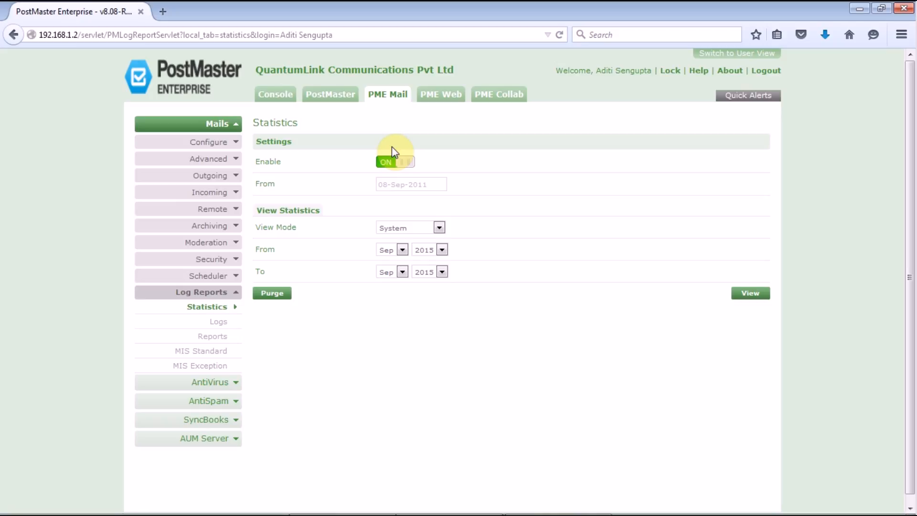
Keep statistics enabled with System view mode and generate the SEP-2015 system statistics report
click(402, 166)
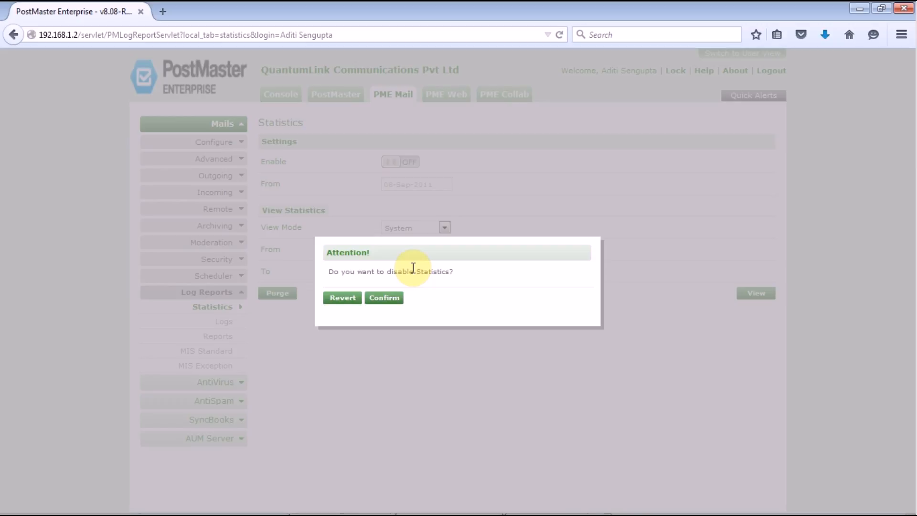
click(349, 303)
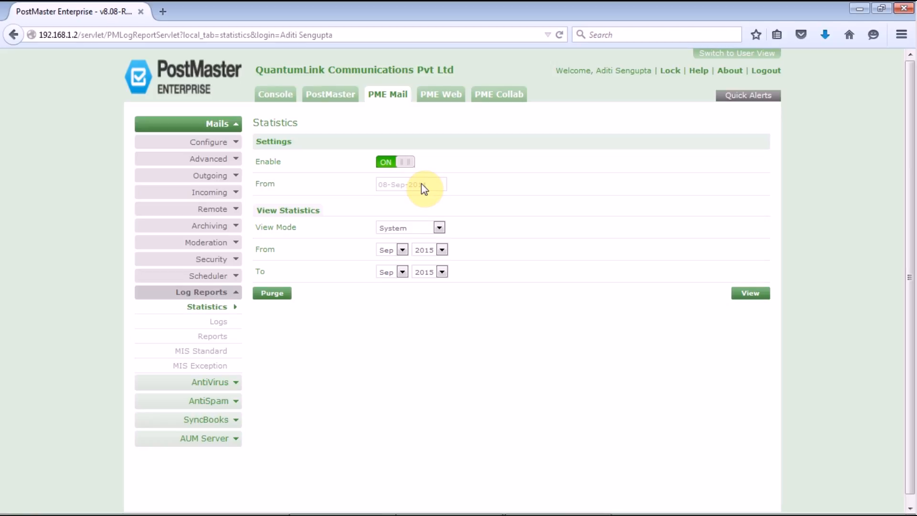
click(439, 229)
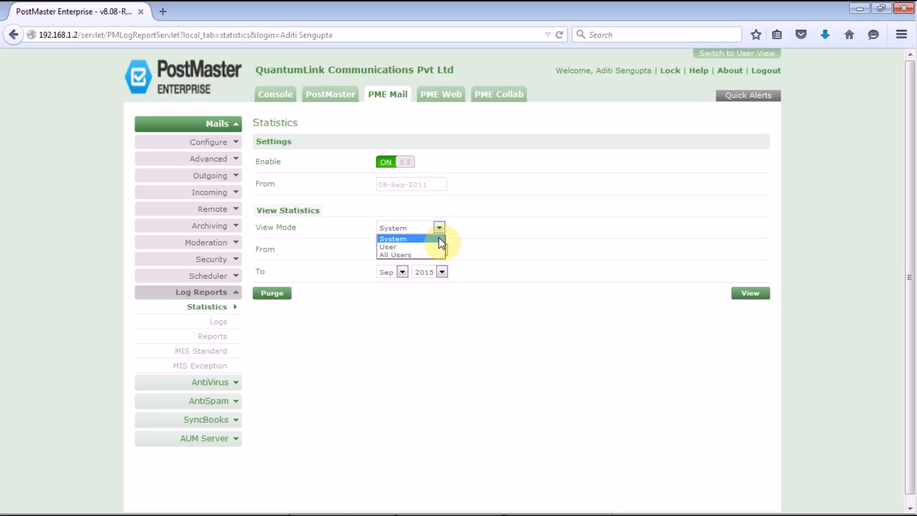
click(438, 239)
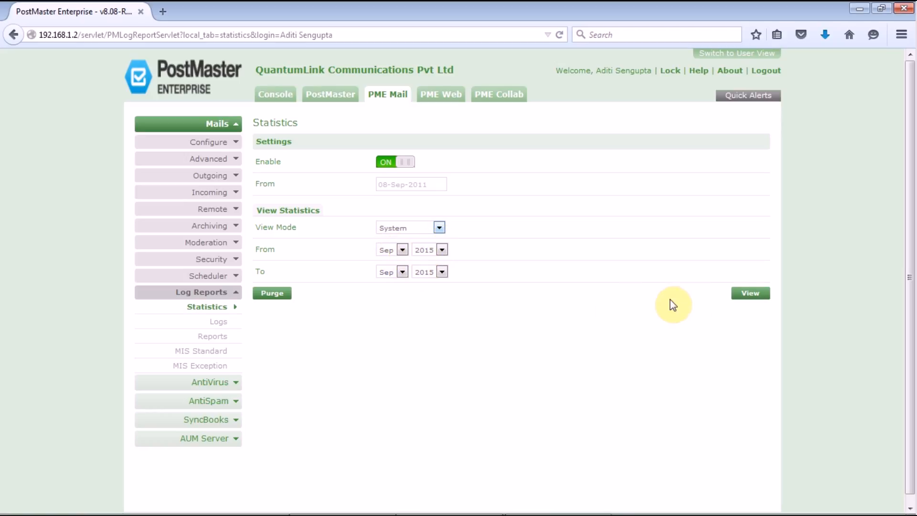
click(751, 293)
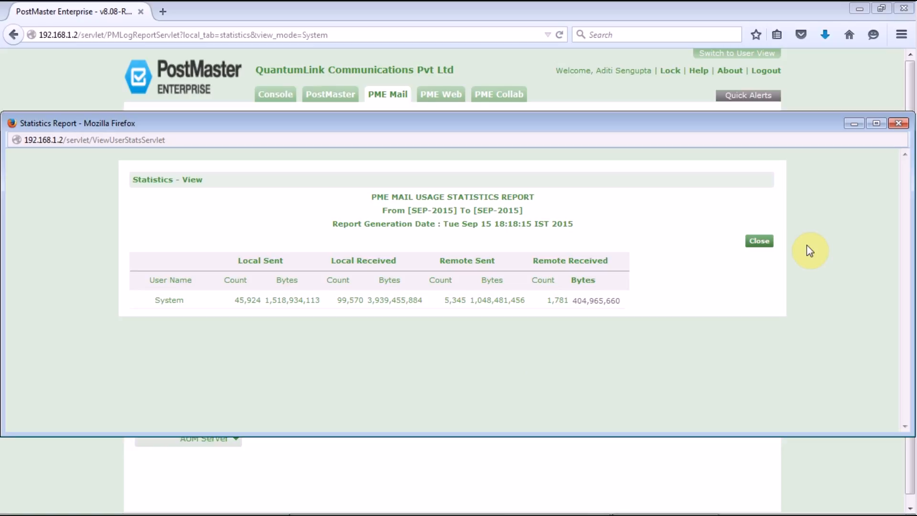
Close the Sep-2015 System statistics report after reviewing it
click(899, 126)
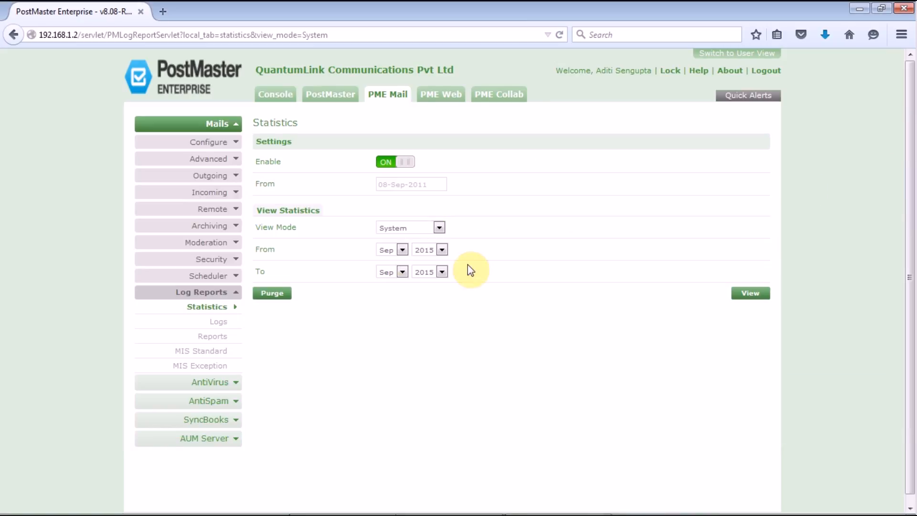
Switch statistics to User view mode, view the QLC Accounts usage report, then close it
click(399, 227)
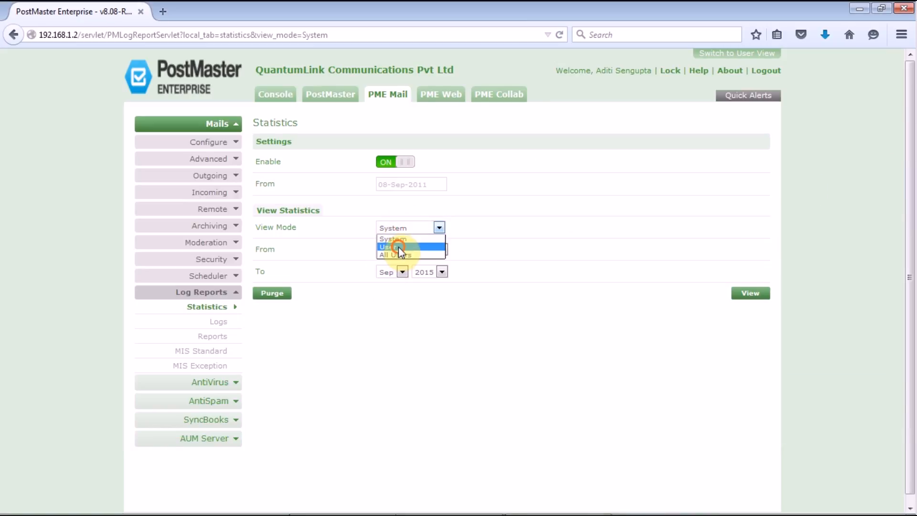
click(399, 247)
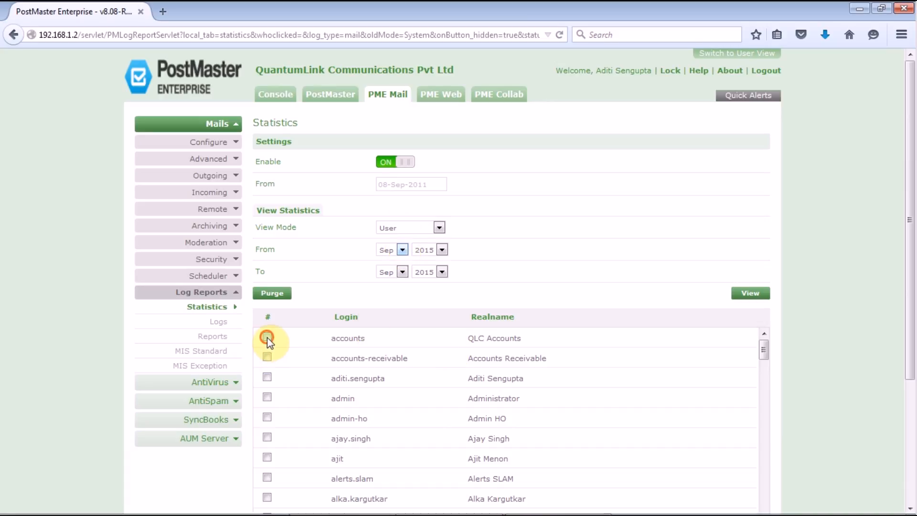
click(748, 294)
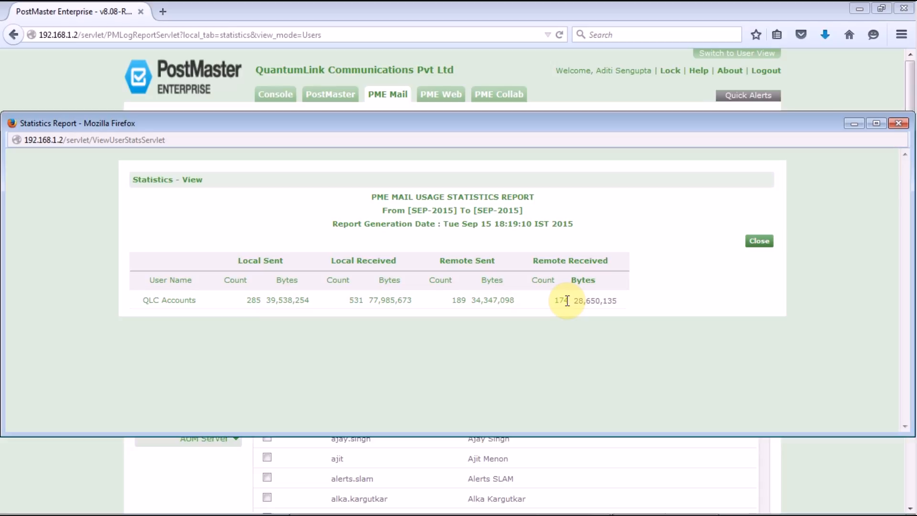
click(897, 126)
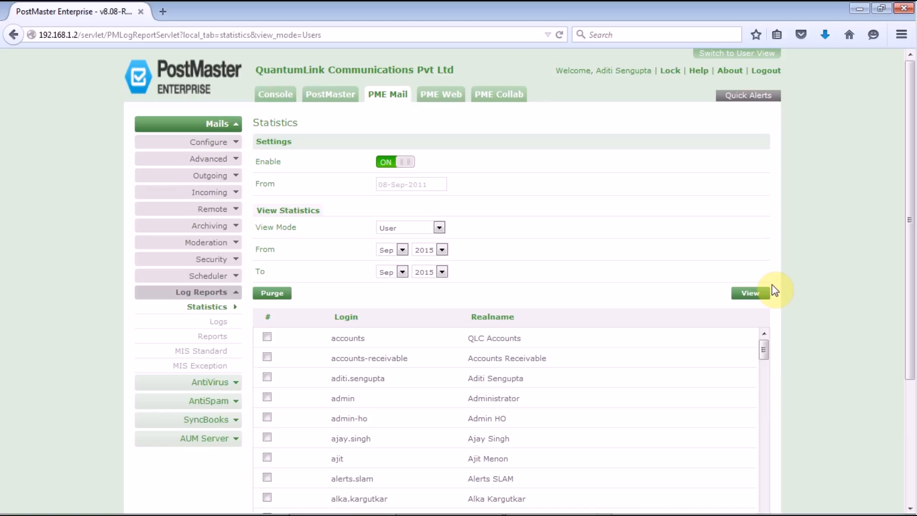
View the All Users statistics report, close it, and go to the Logs list
click(429, 230)
click(428, 257)
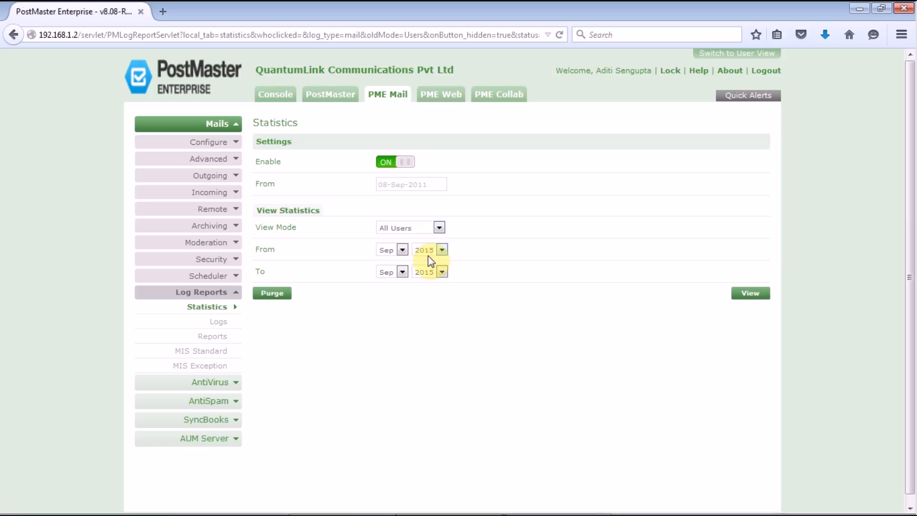
click(745, 294)
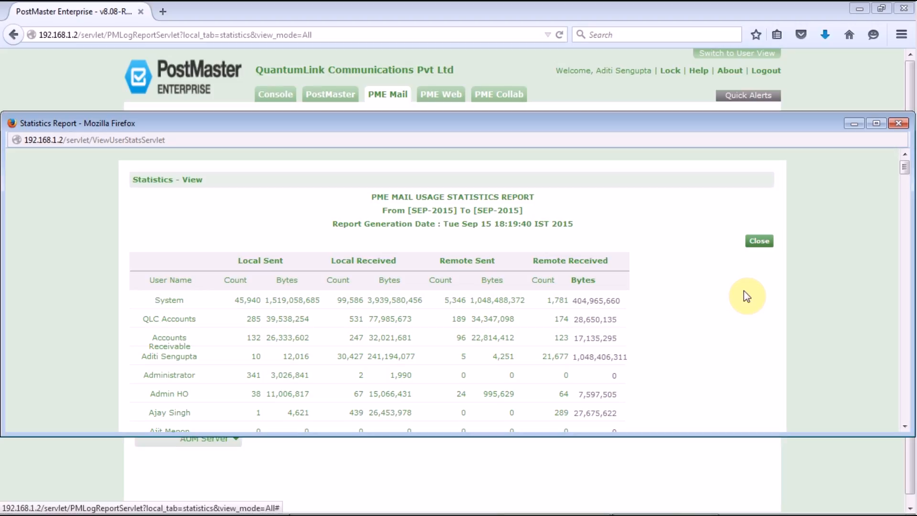
click(898, 123)
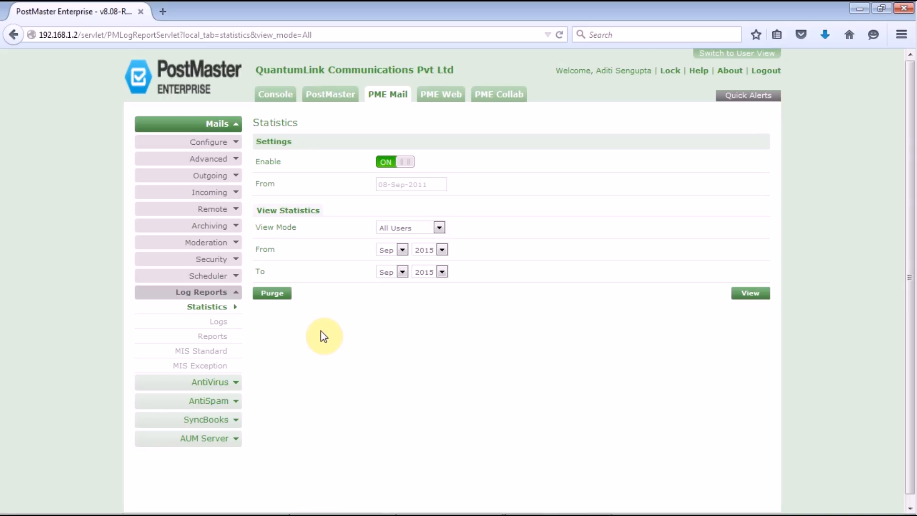
click(221, 326)
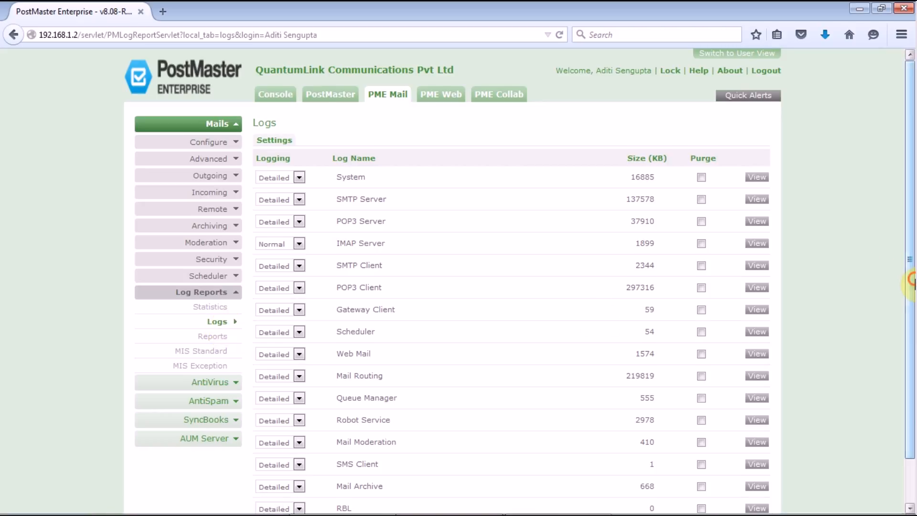
Scroll the mail logs list and leave System logging at Detailed
drag(913, 285, 914, 400)
scroll(914, 400, up, 1)
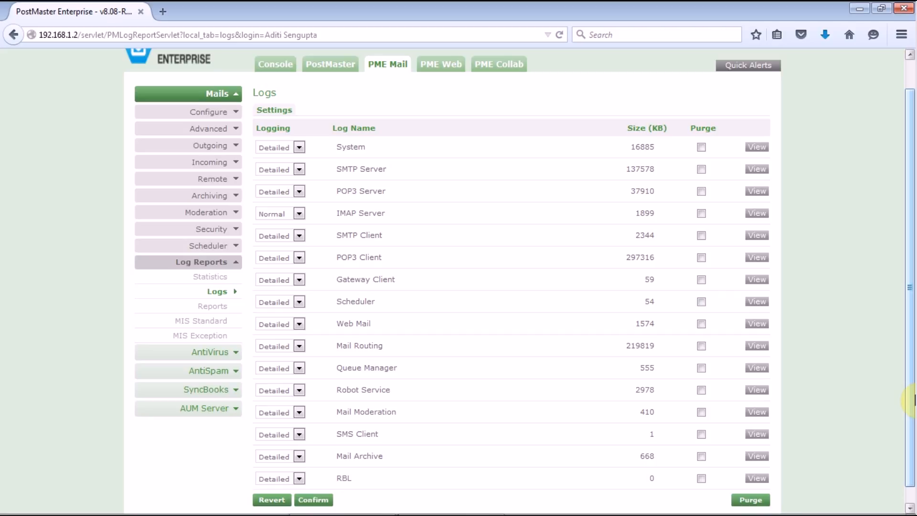
mouse_move(916, 410)
mouse_down()
mouse_move(915, 443)
mouse_move(915, 401)
mouse_up()
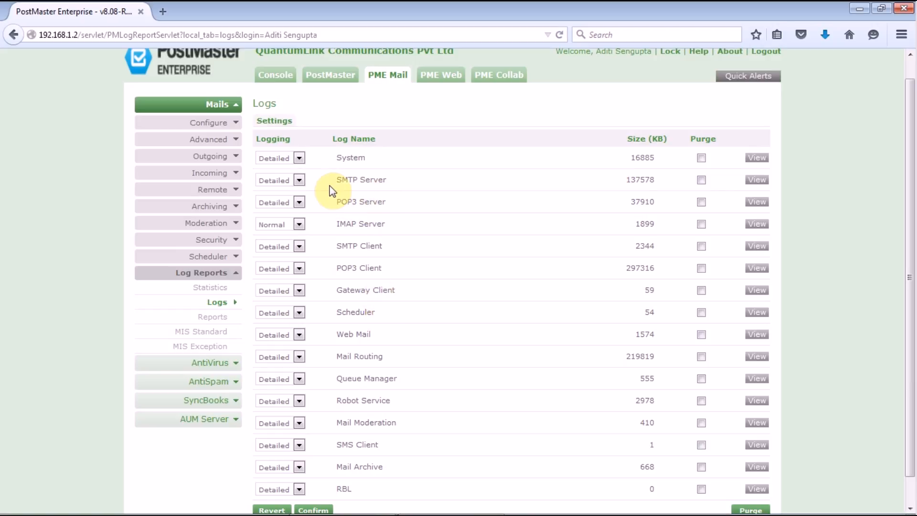
click(301, 158)
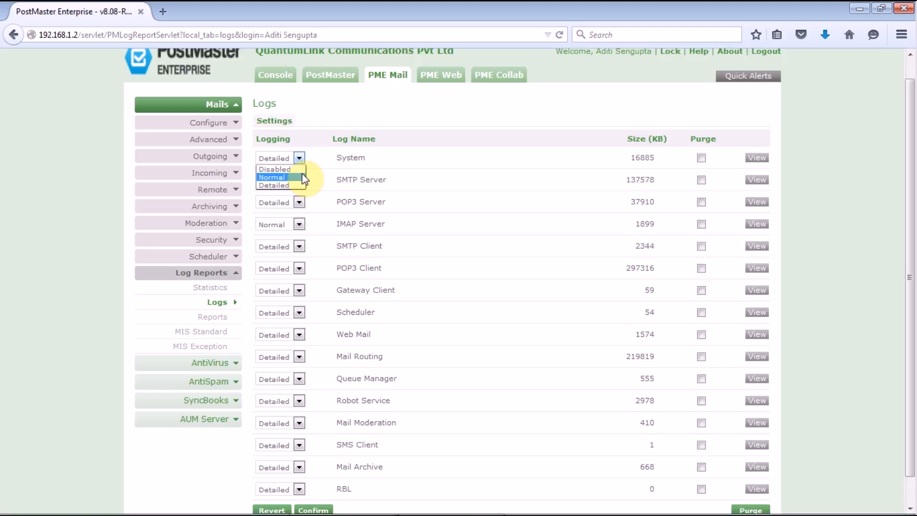
click(317, 124)
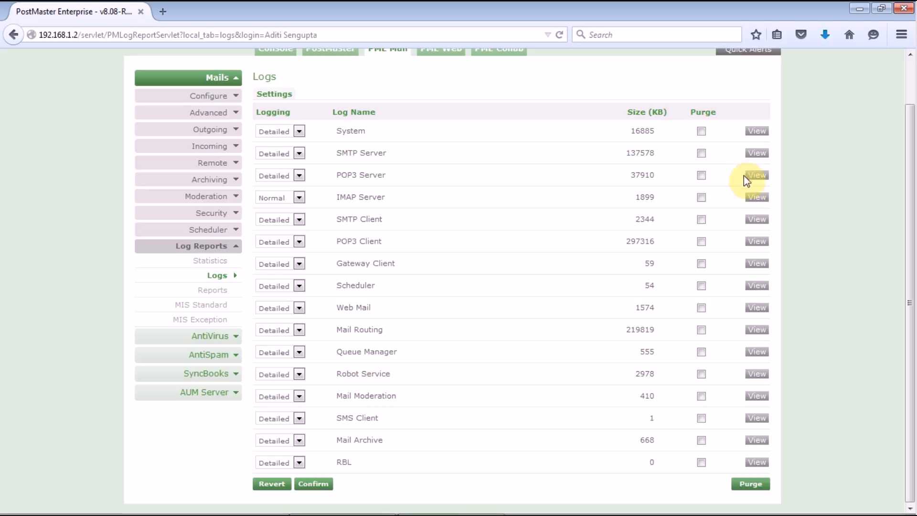
In smtpserver.log, search for the support sender address and select the matching block of lines
click(752, 155)
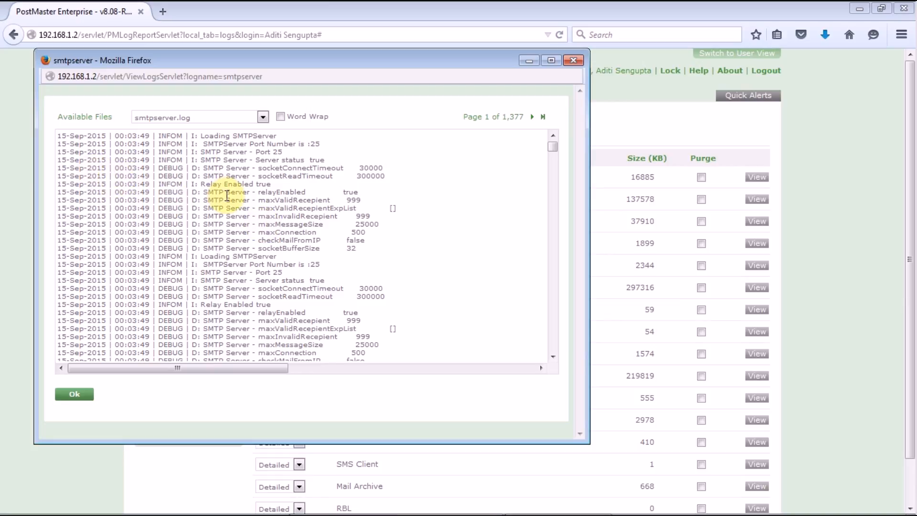
drag(551, 152, 555, 253)
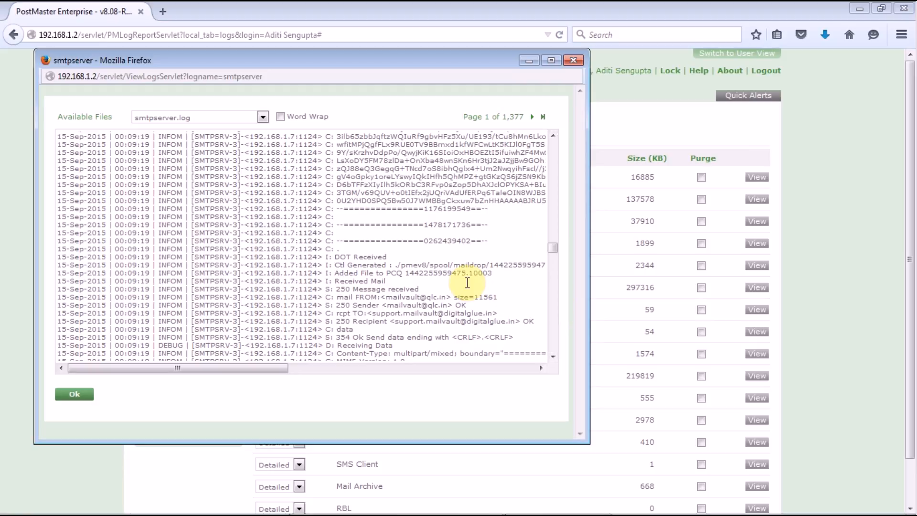
key(ctrl+f)
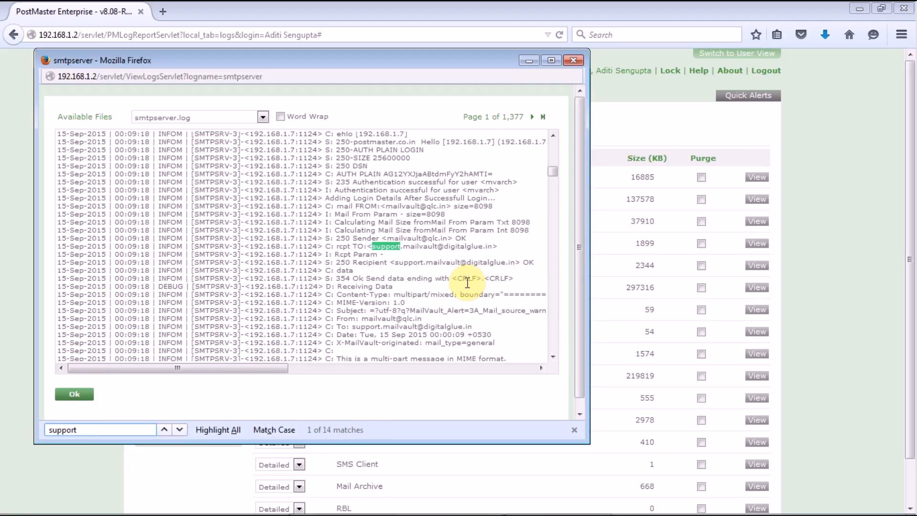
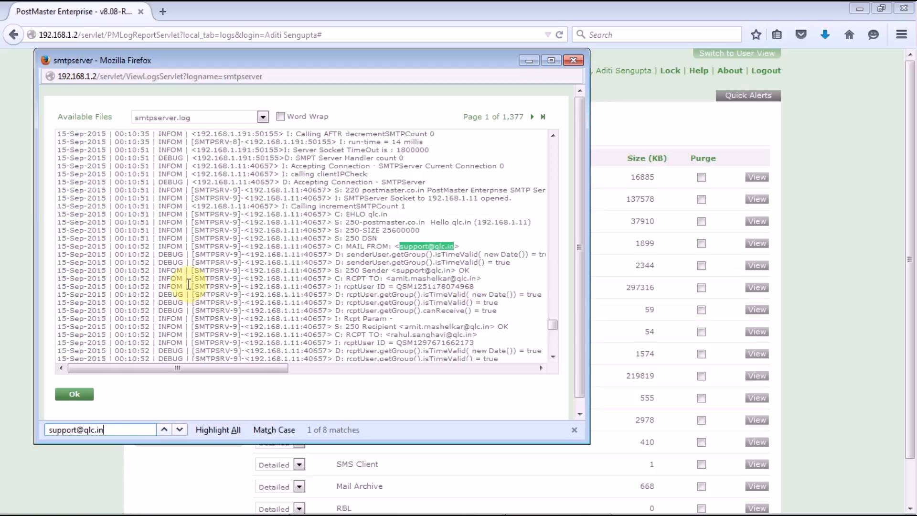
drag(63, 239, 466, 330)
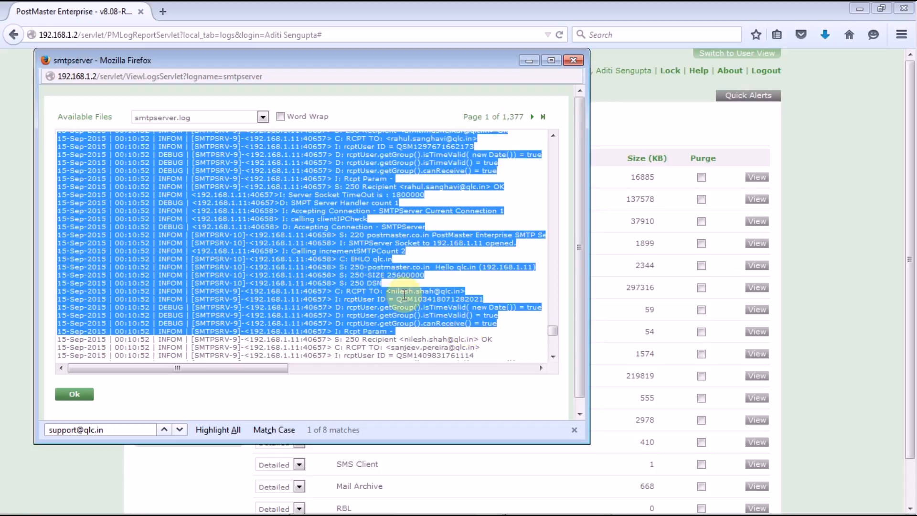
Copy the selected log lines and paste them into A1 of a new blank Excel workbook
right_click(351, 259)
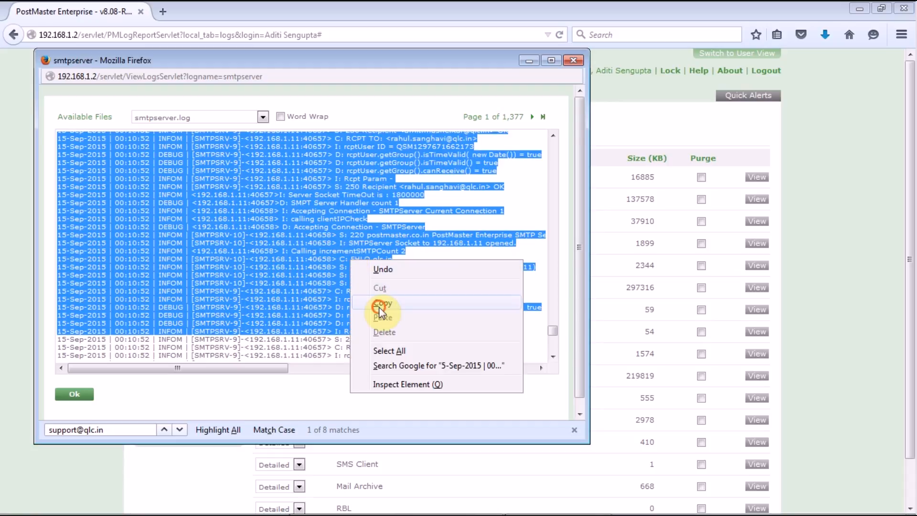
click(381, 304)
click(586, 502)
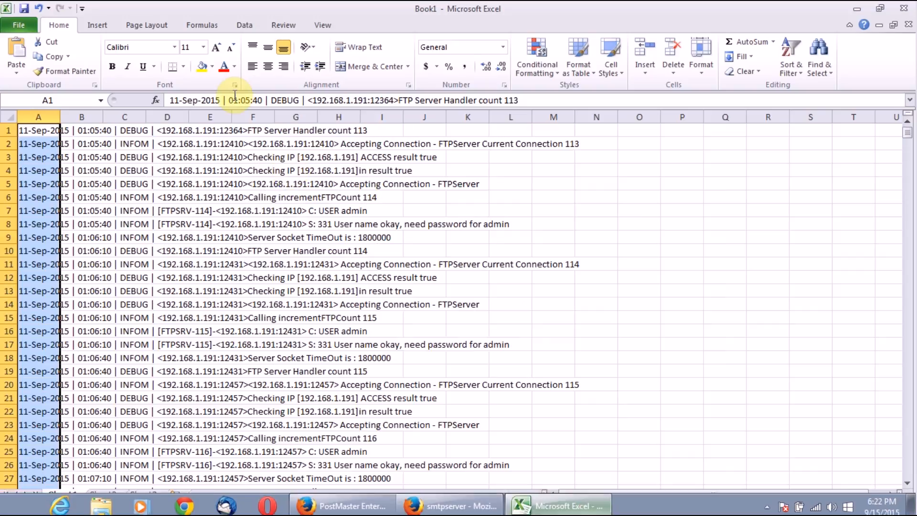
click(20, 29)
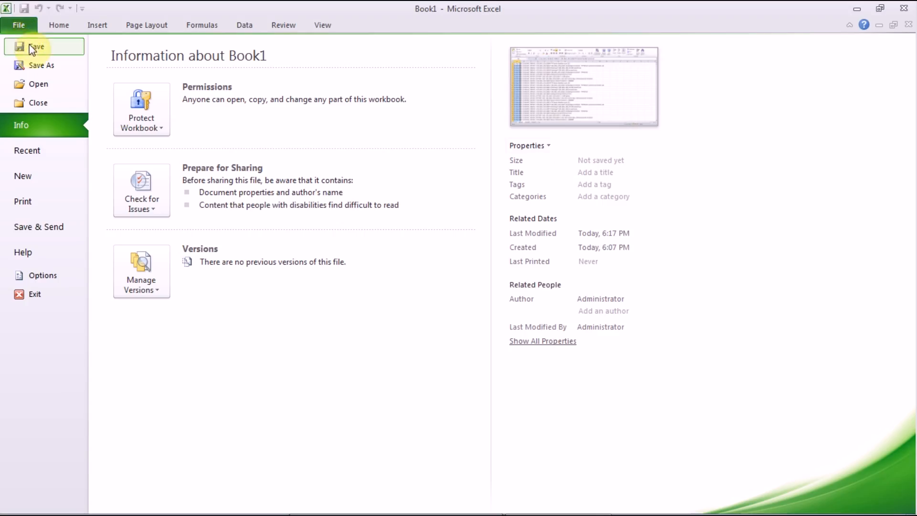
click(36, 180)
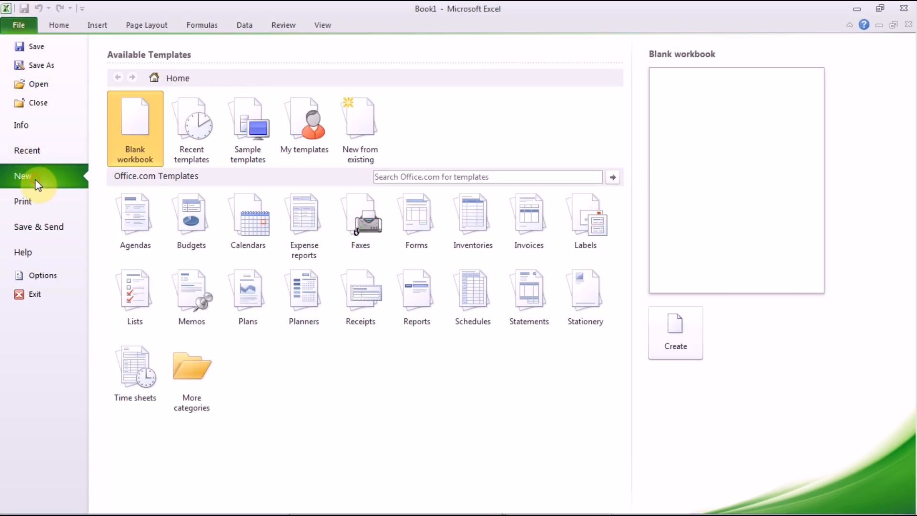
click(121, 156)
click(122, 155)
double_click(147, 156)
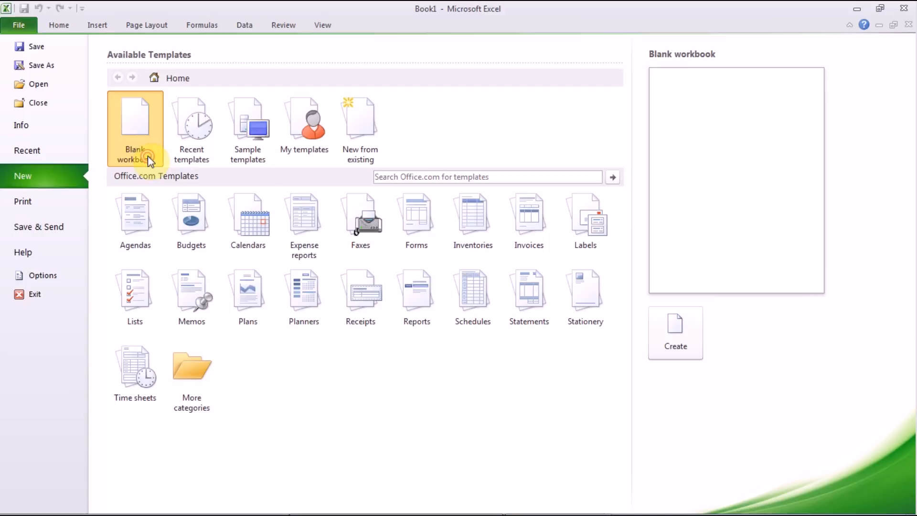
key(ctrl+v)
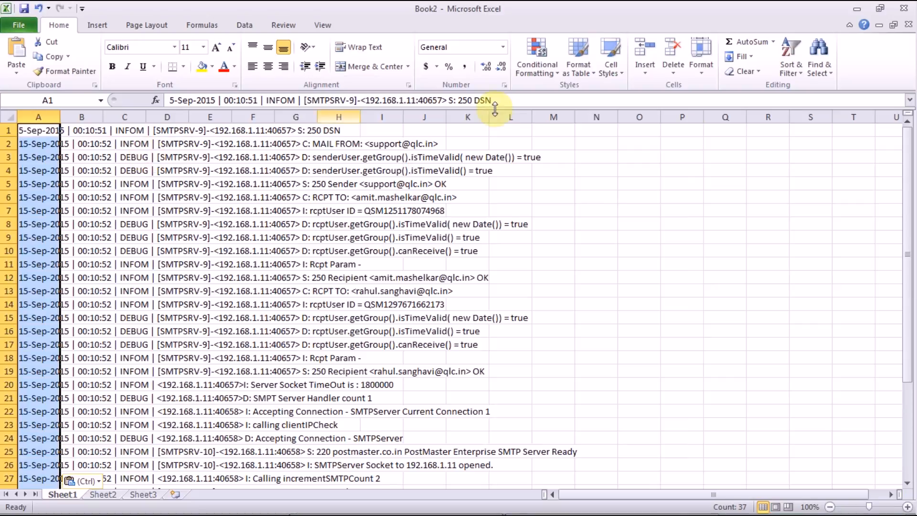
Return to the log viewer, check its file list keeping smtpserver.log, and close it
mouse_move(343, 506)
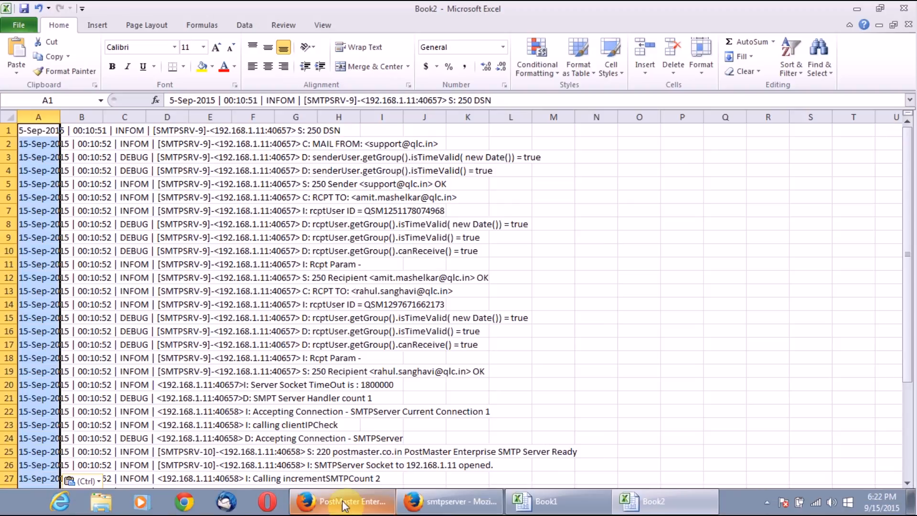
click(425, 501)
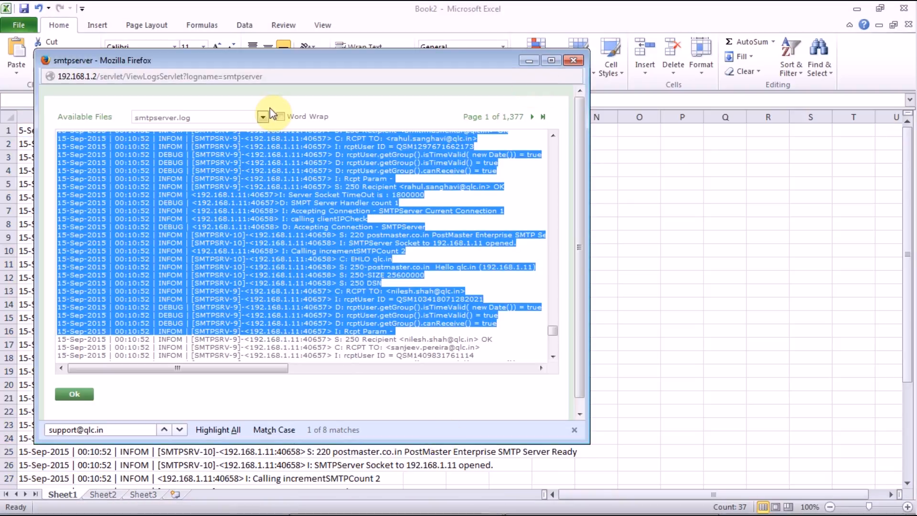
click(264, 118)
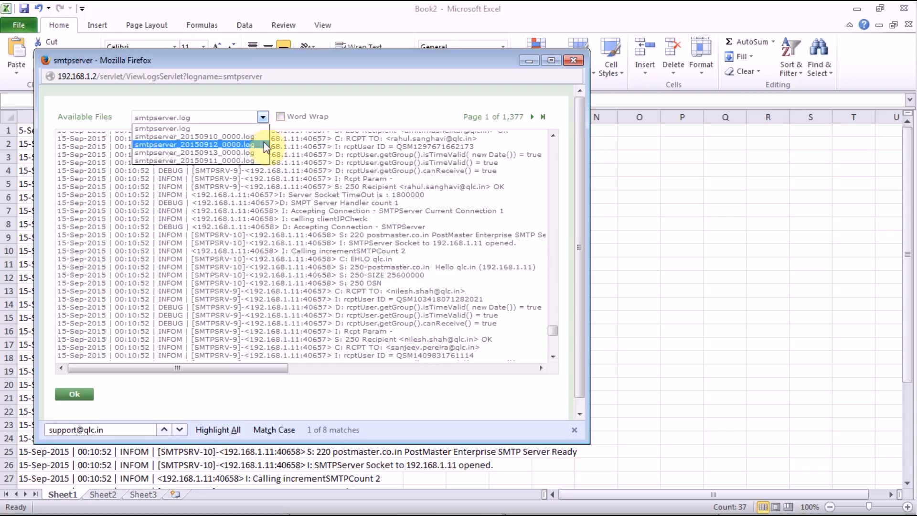
click(399, 116)
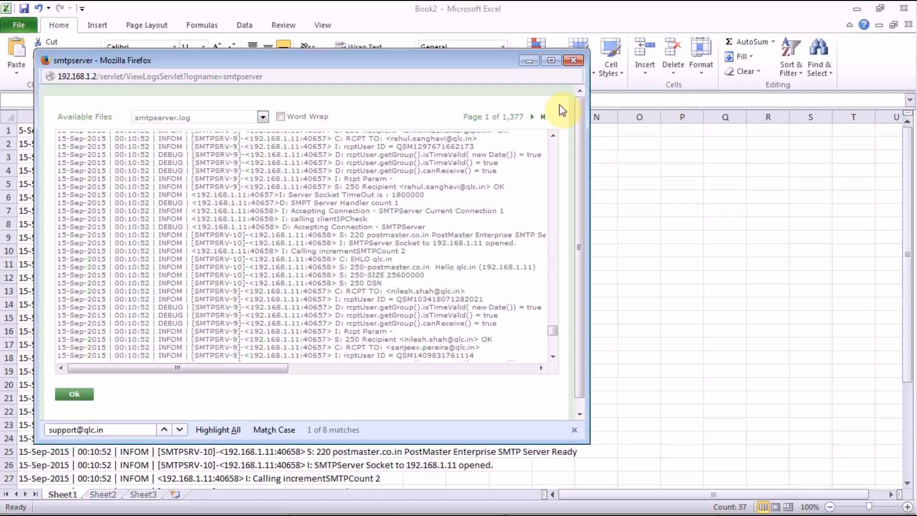
click(578, 65)
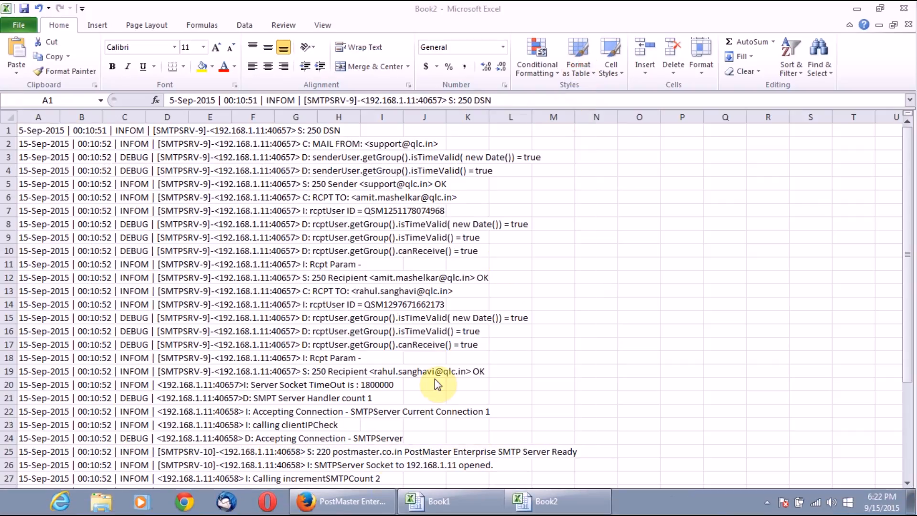
click(366, 505)
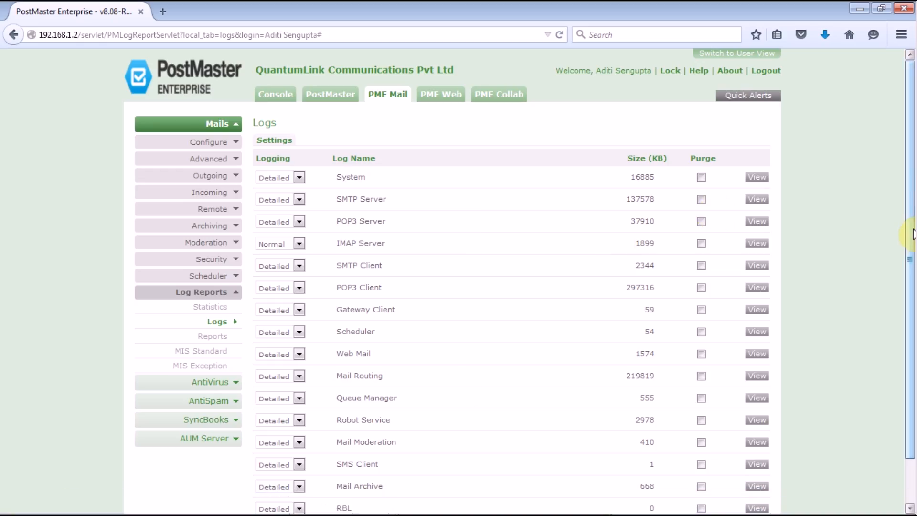
scroll(907, 229, down, 2)
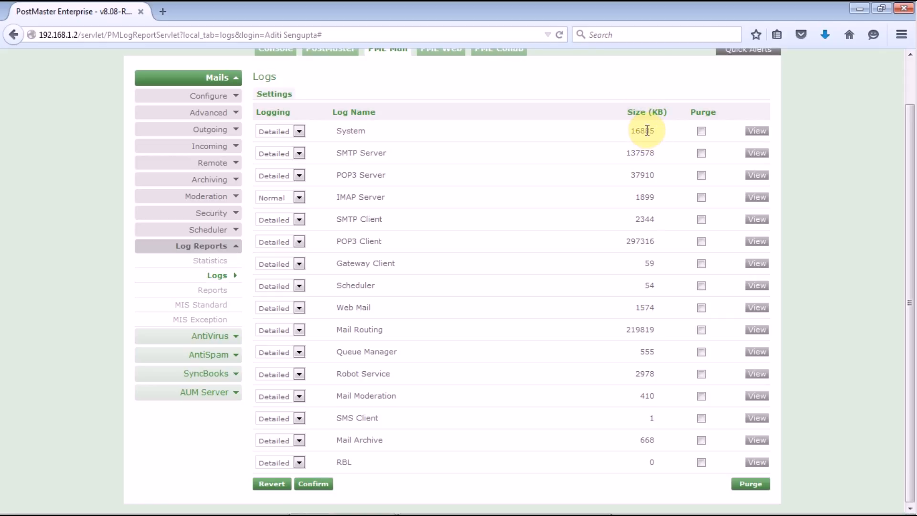
click(756, 130)
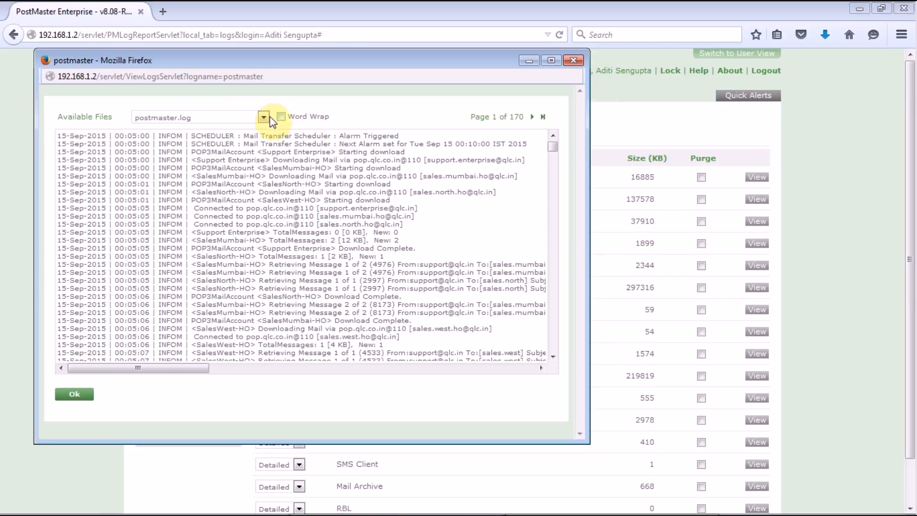
click(267, 118)
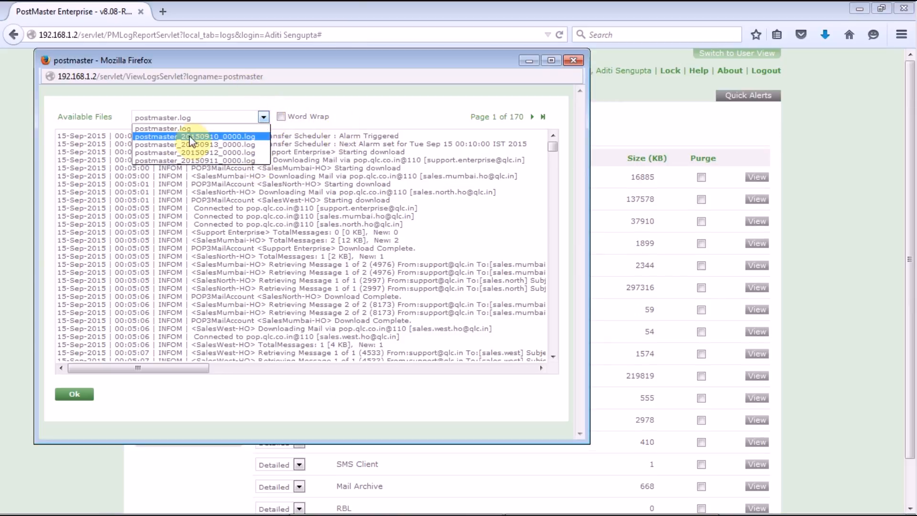
click(174, 128)
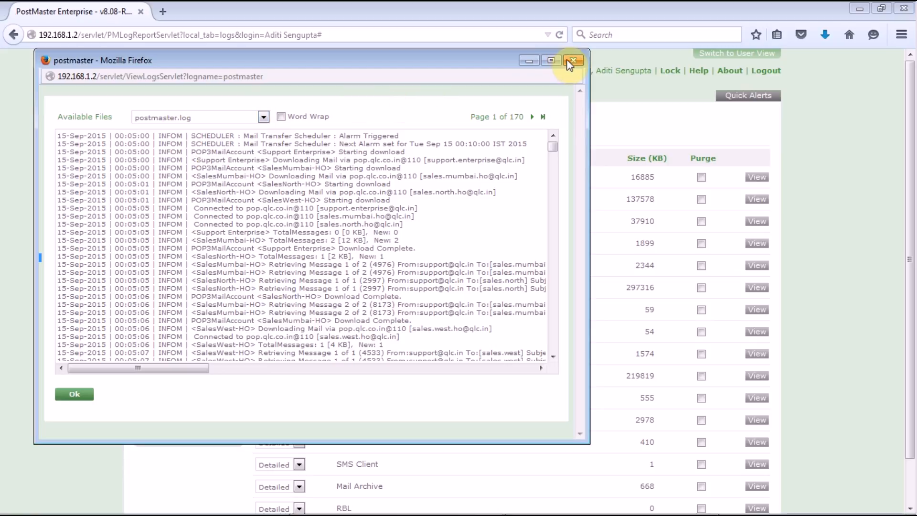
click(572, 61)
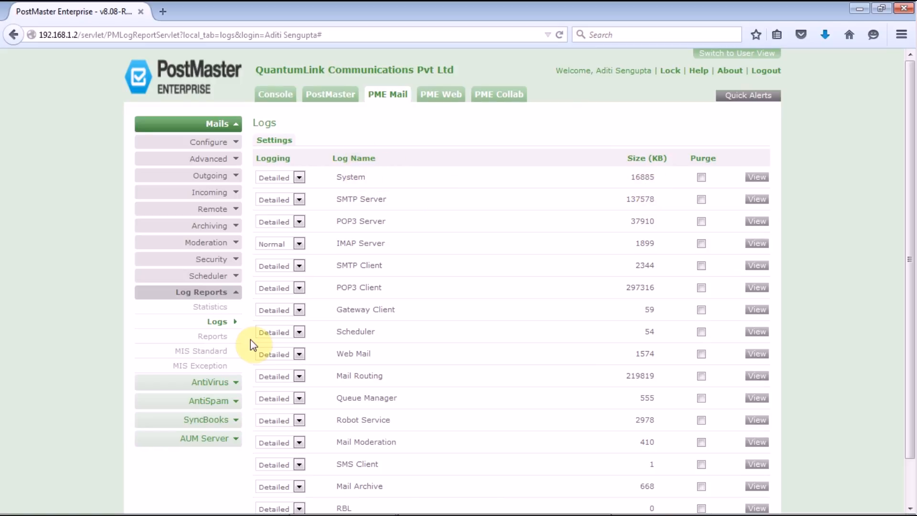
click(225, 339)
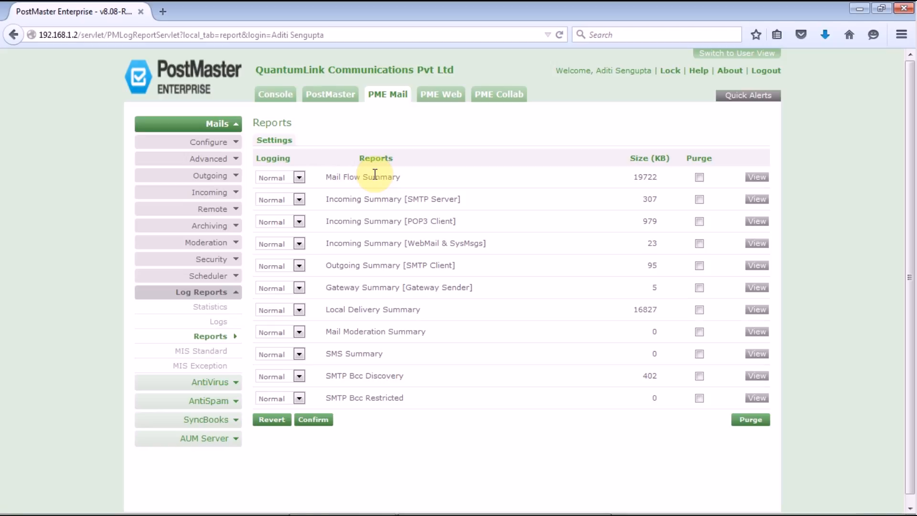
Leave Mail Flow Summary logging at Normal and open its rep-mailflow.log report
click(299, 177)
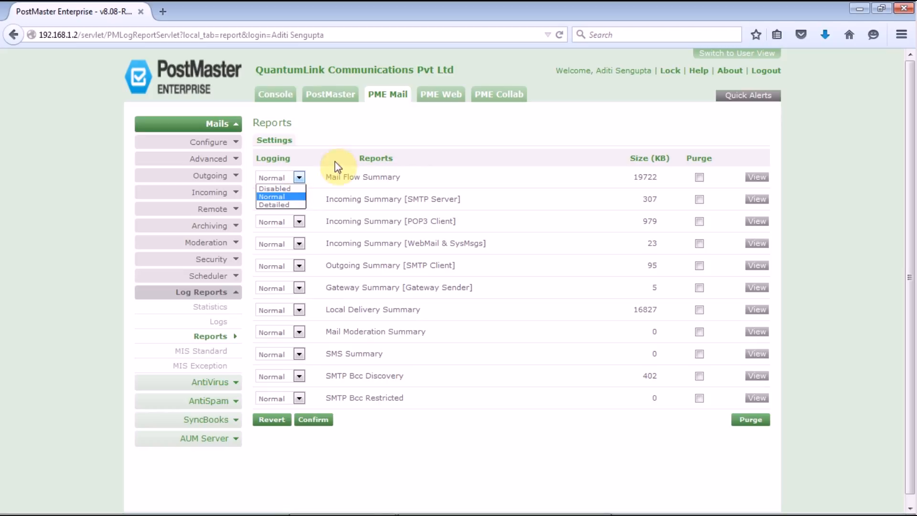
click(490, 129)
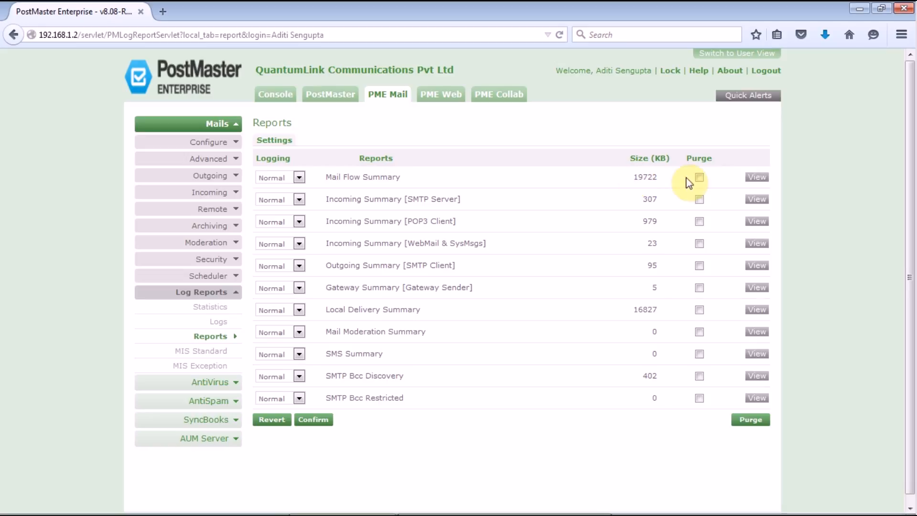
click(757, 177)
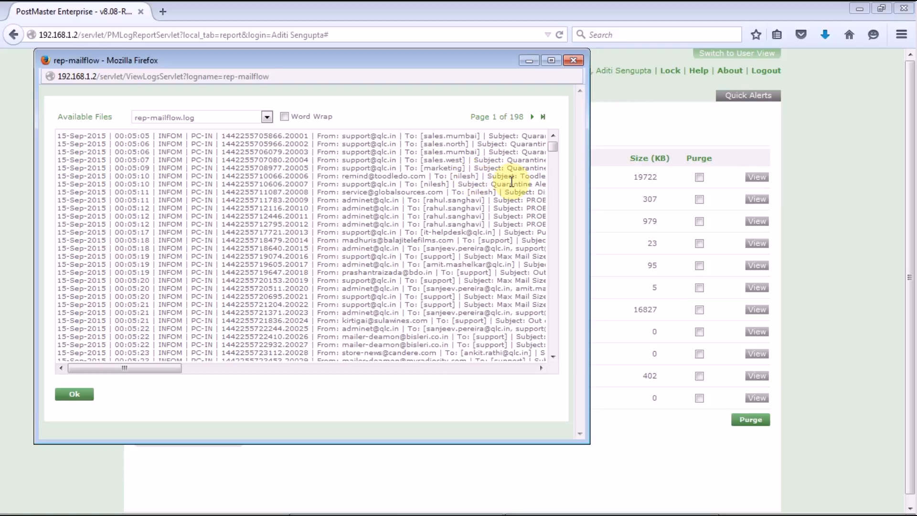
Scroll across the rep-mailflow.log entries to read the subjects, then close the viewer
drag(172, 368, 305, 375)
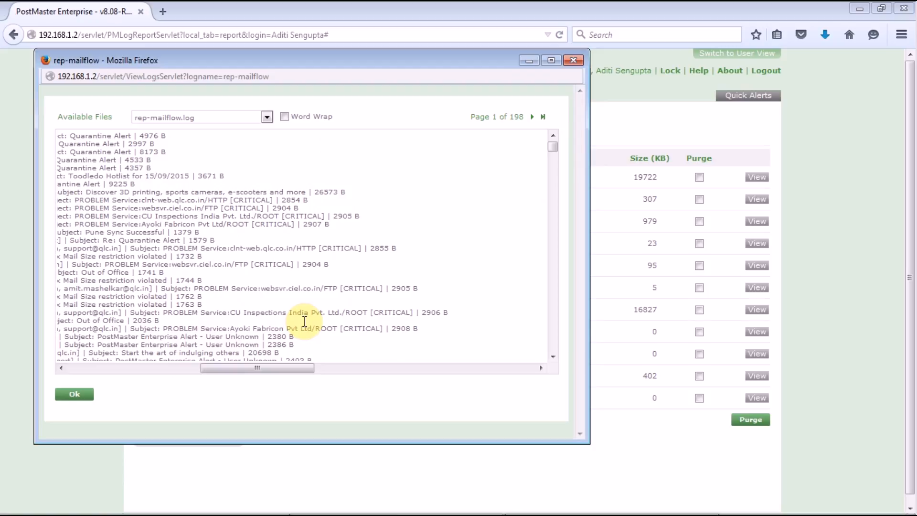
click(73, 369)
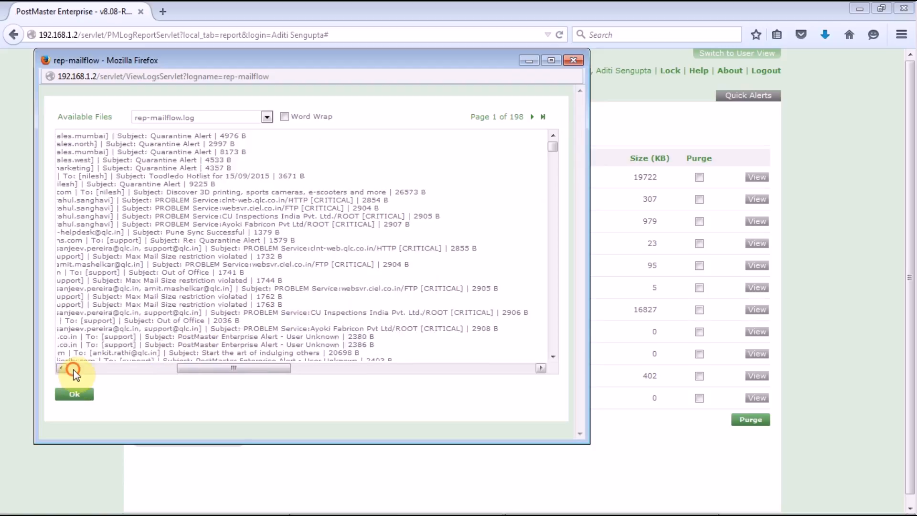
click(72, 369)
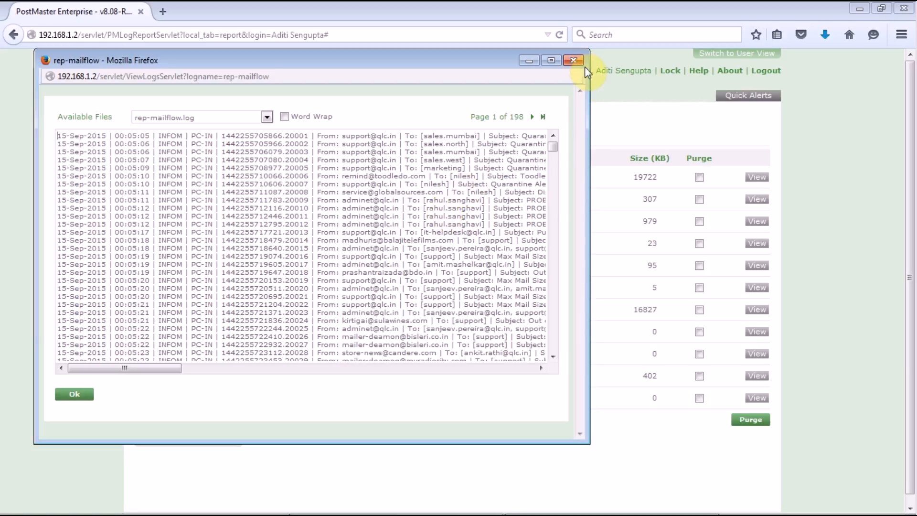
click(573, 61)
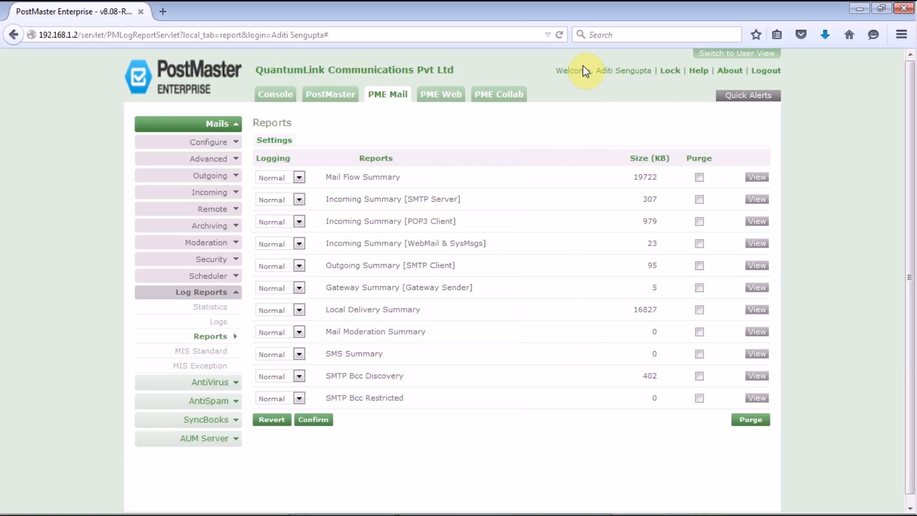